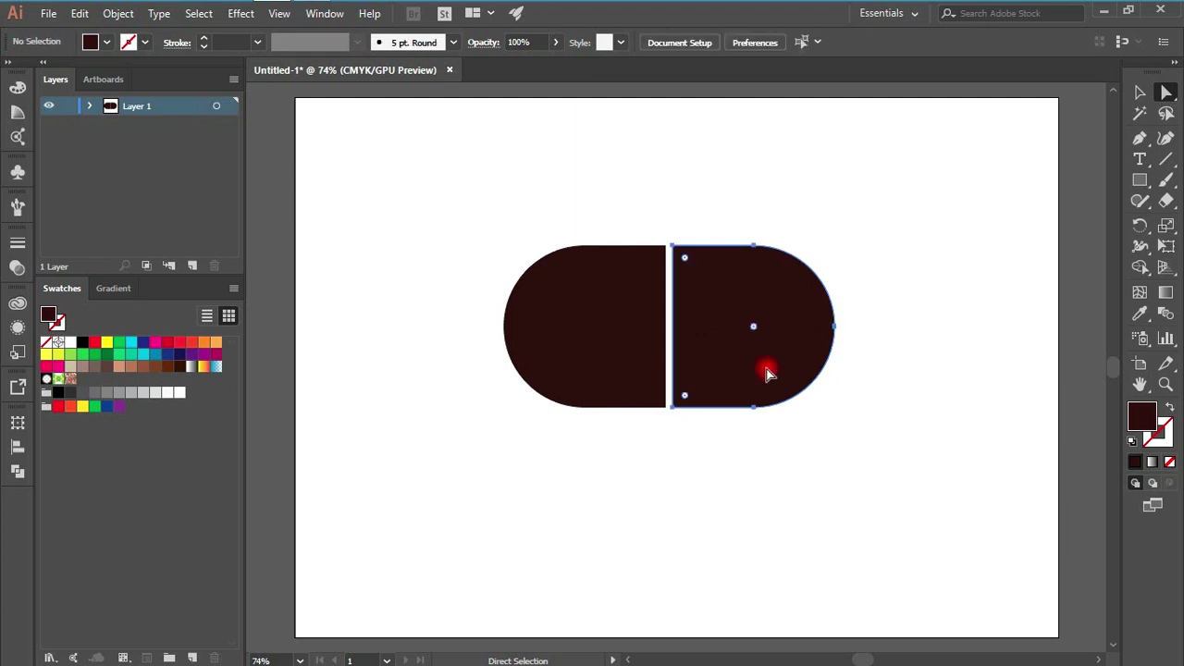
- Recolour the pill's right half with a soft red, adjusting the hue and shade in the Color Picker
left_click(179, 344)
left_click(336, 379)
left_click(791, 330)
double_click(48, 315)
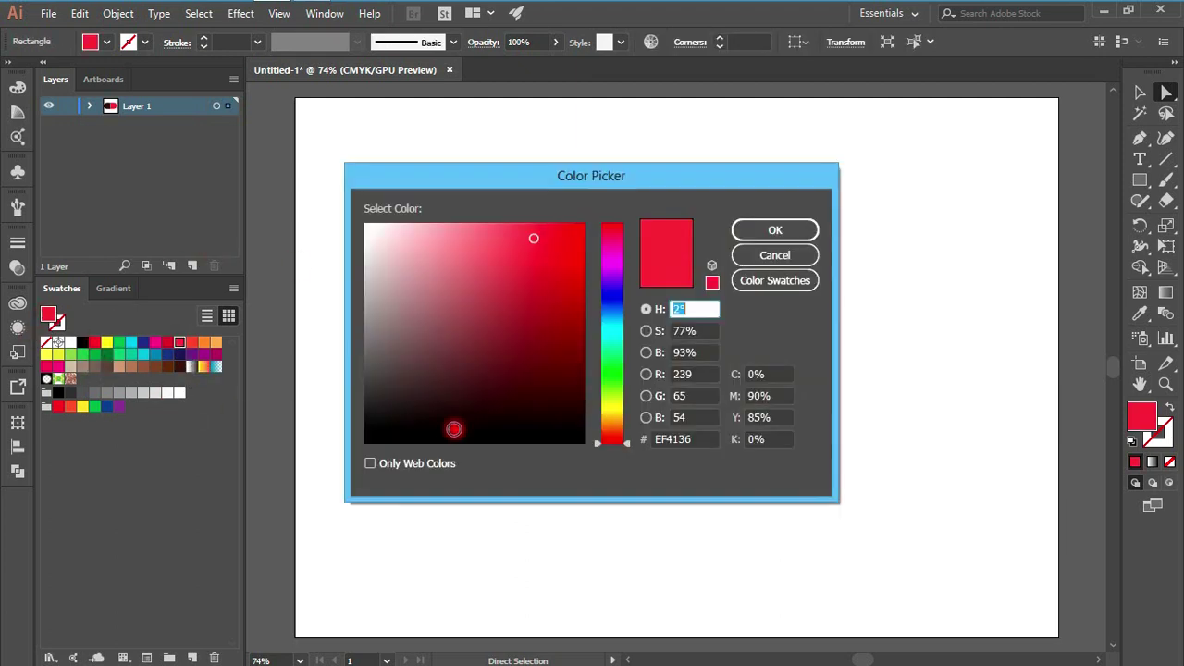
left_click_drag(603, 445, 603, 437)
left_click_drag(537, 291, 524, 265)
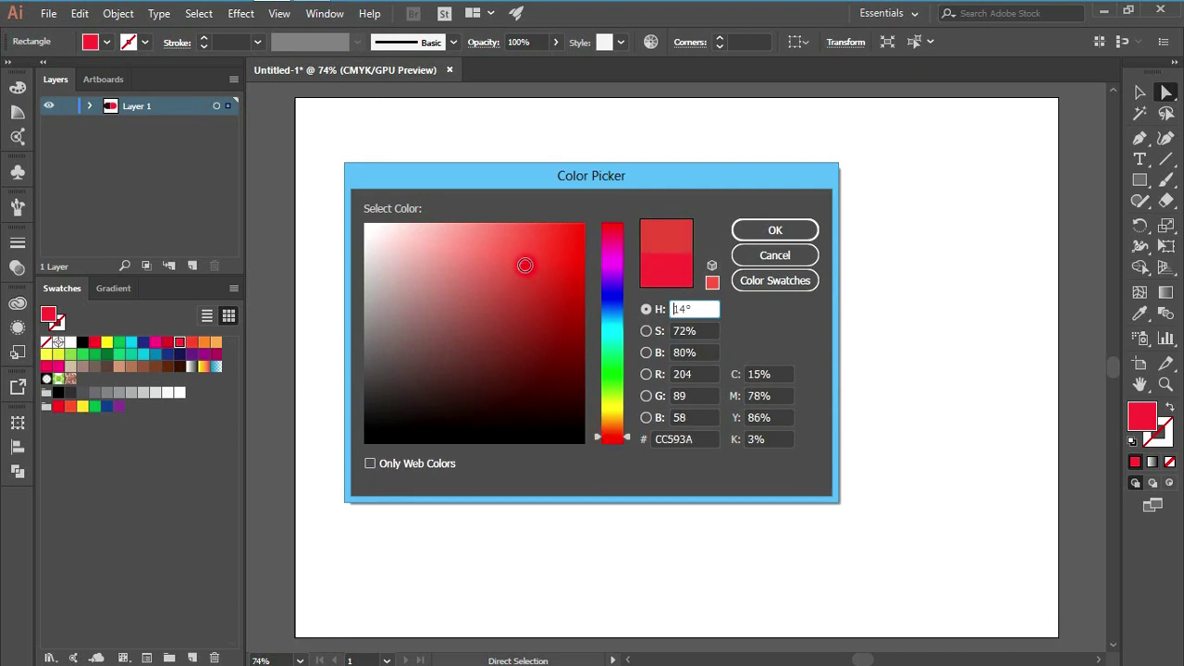
key("Return")
left_click(873, 258)
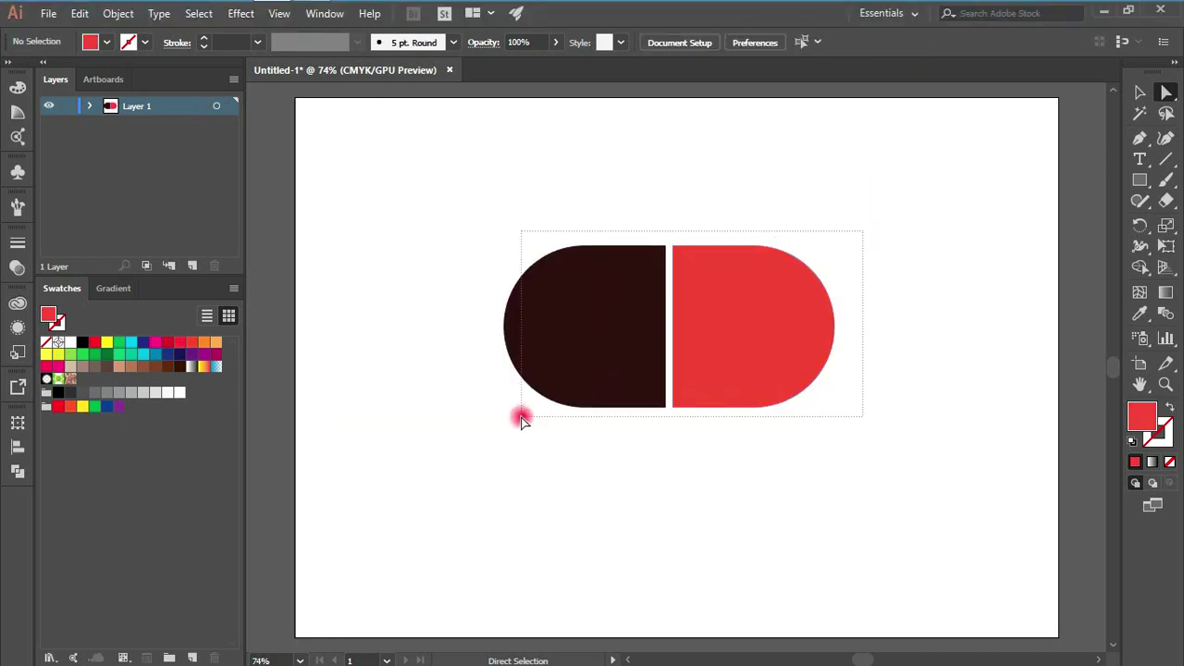
left_click_drag(523, 419, 522, 418)
left_click(885, 201)
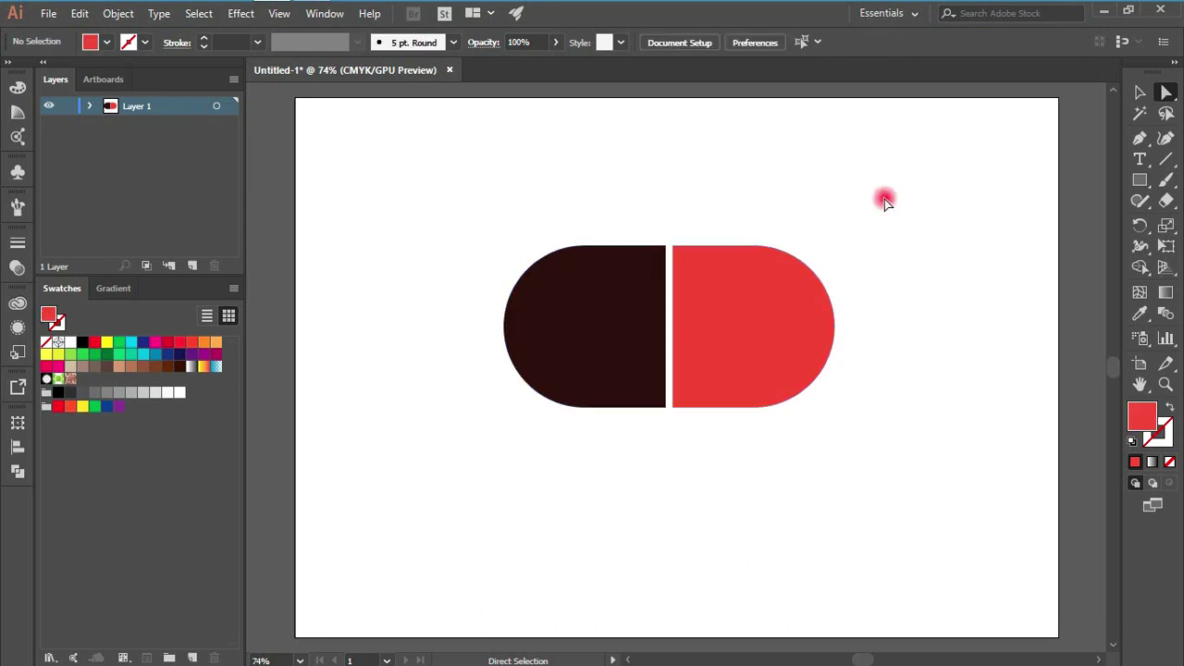
left_click_drag(884, 199, 512, 432)
left_click_drag(643, 329, 642, 381)
key("Delete")
- Add the text "Ai" just below the pill's dark half and set its font size to 60 pt
left_click(1139, 159)
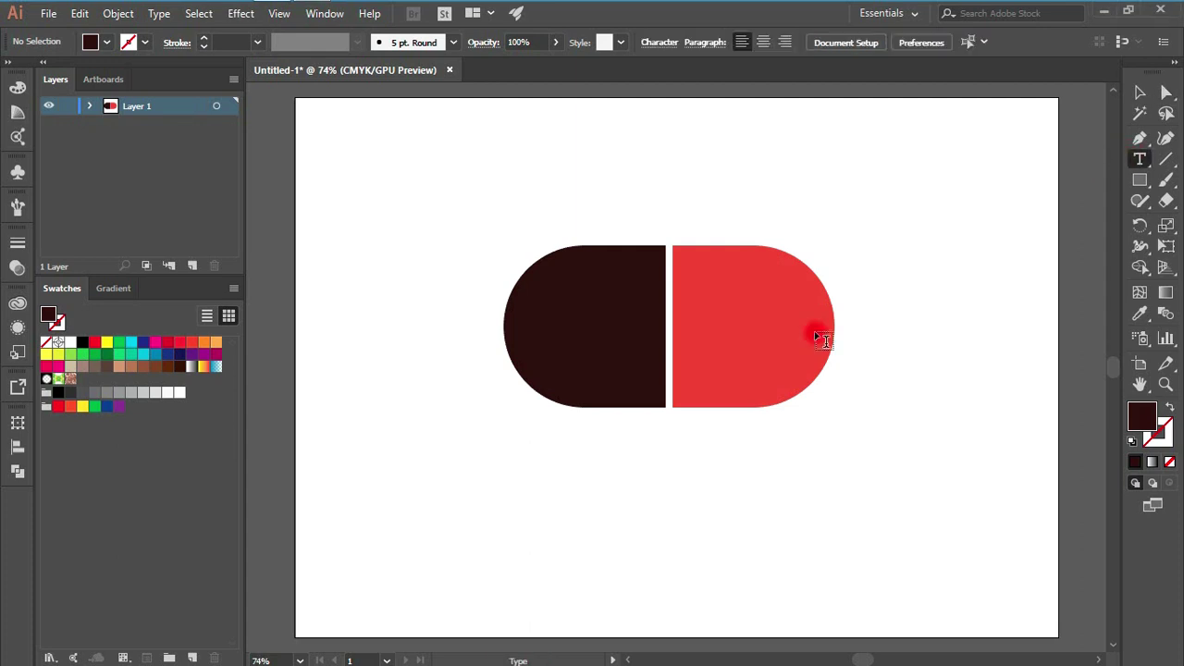
left_click(598, 438)
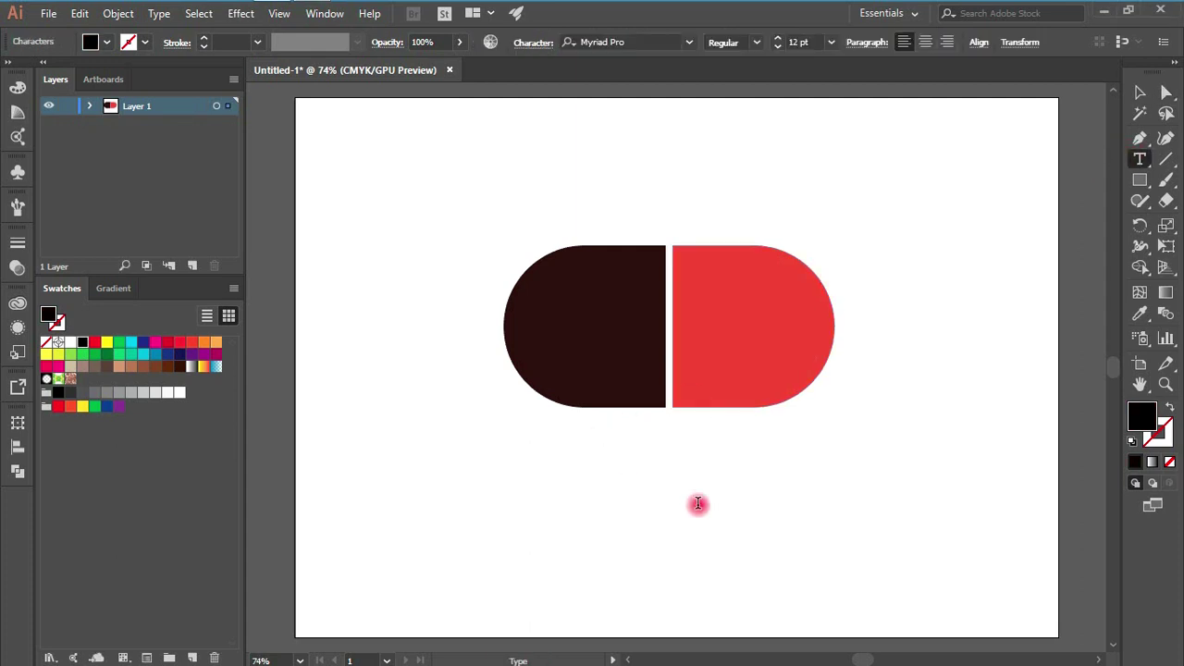
left_click(831, 43)
left_click(848, 272)
left_click(831, 43)
left_click(841, 333)
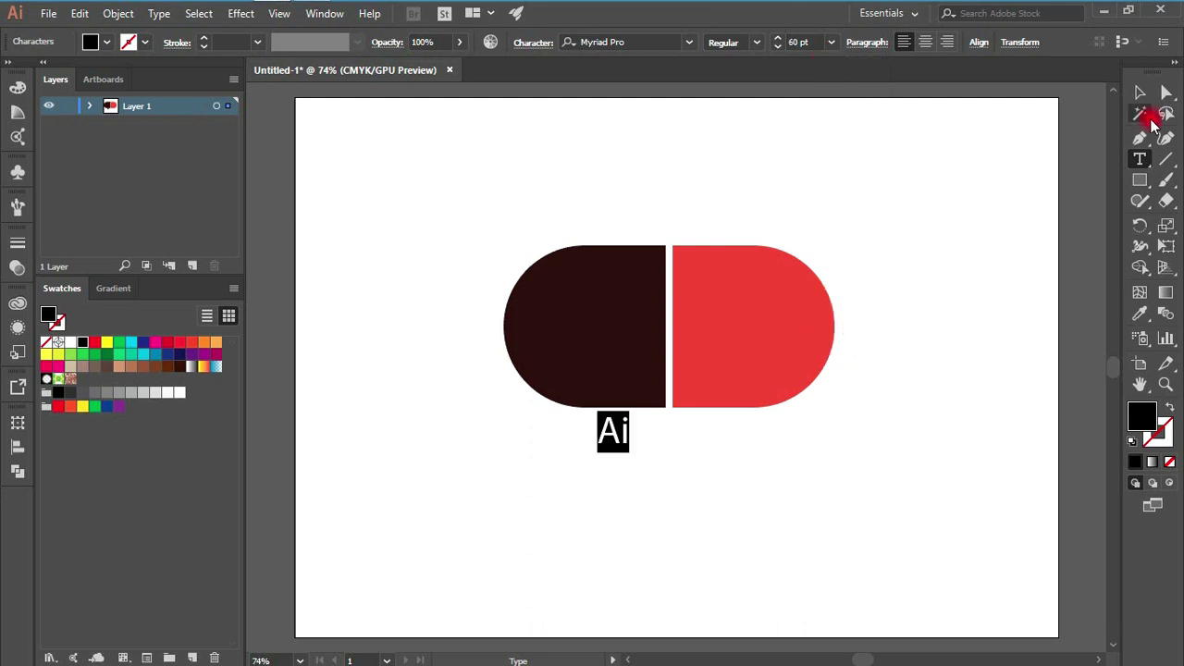
- Move the "Ai" text onto the dark half and colour it with the red of the right half
left_click(1140, 93)
left_click_drag(605, 442, 593, 344)
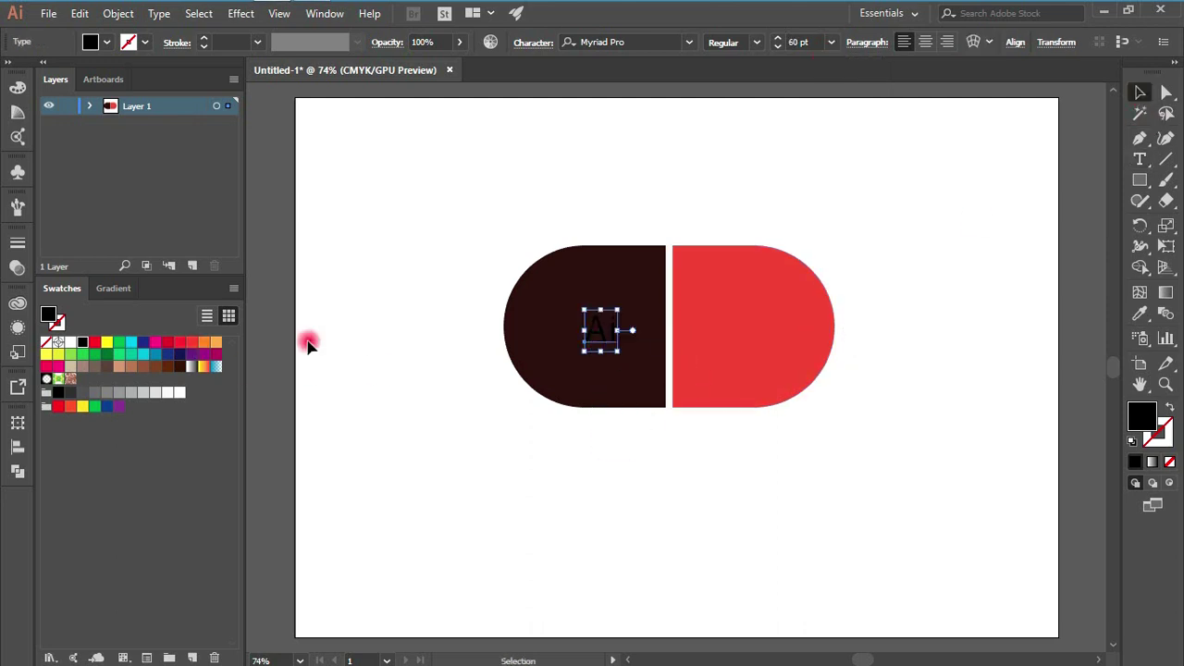
left_click(801, 291)
key("v")
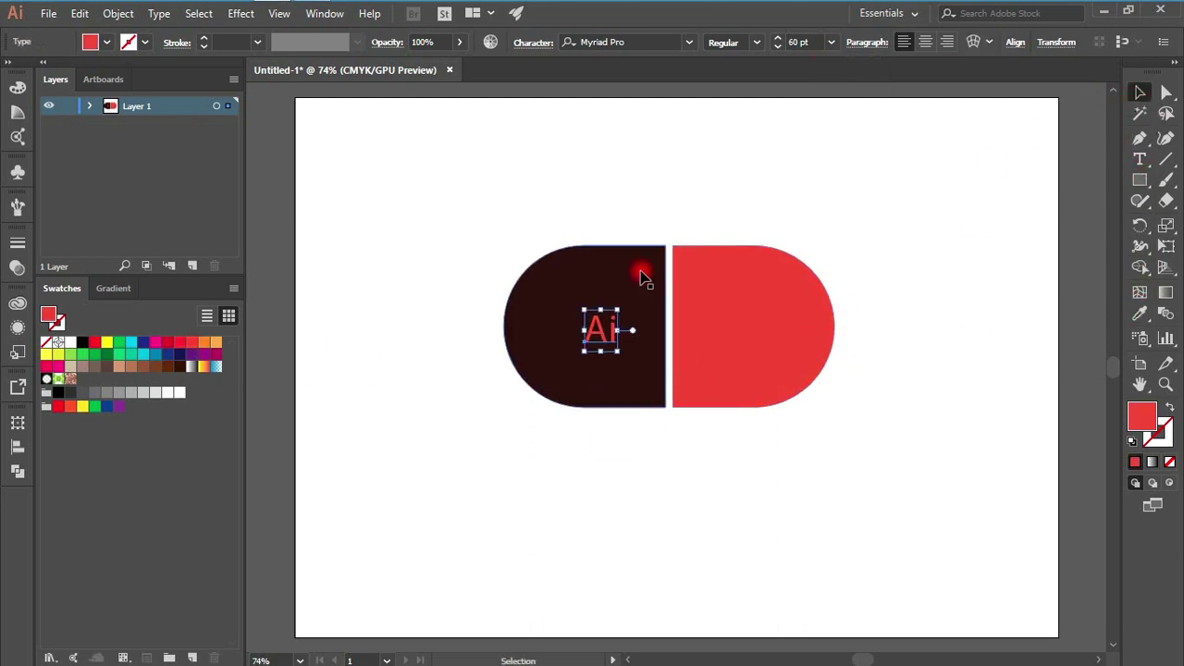
- Enlarge the "Ai" text to about 139 pt and centre it within the dark half
left_click_drag(618, 308, 661, 269)
left_click(748, 196)
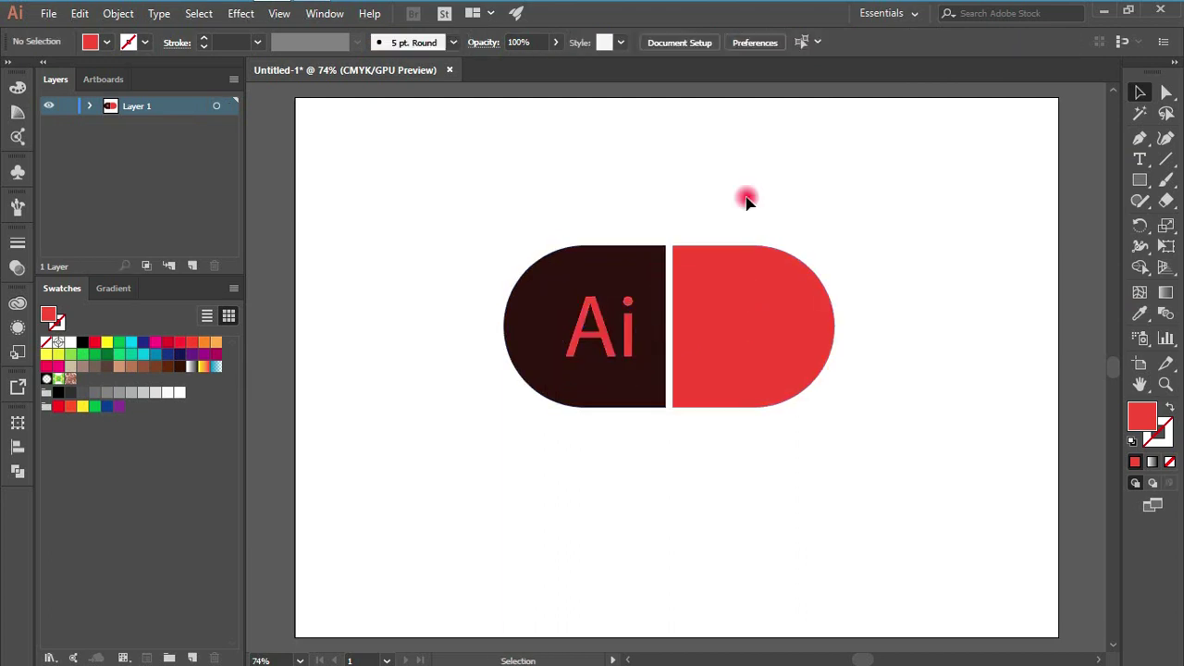
mouse_move(629, 354)
left_mouse_down()
mouse_move(618, 368)
mouse_move(619, 354)
left_mouse_up()
- Draw a rectangle covering the whole pill and lower its opacity to 62%
left_click(1139, 181)
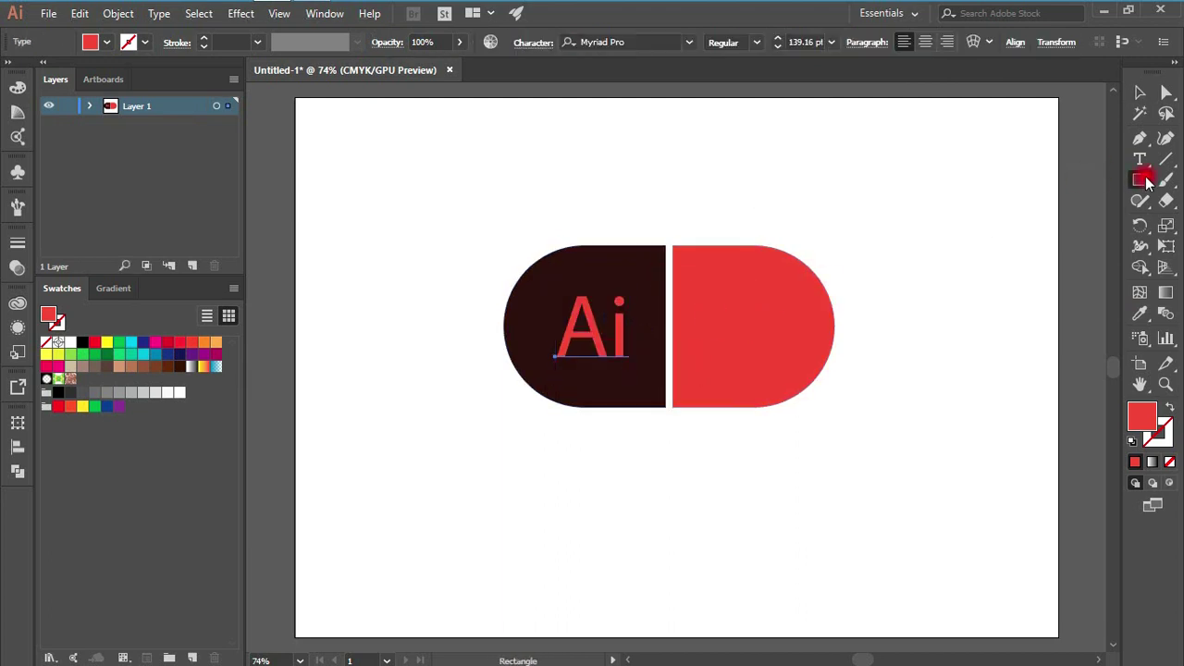
left_click_drag(839, 246, 503, 407)
left_click(1139, 90)
left_click(549, 302)
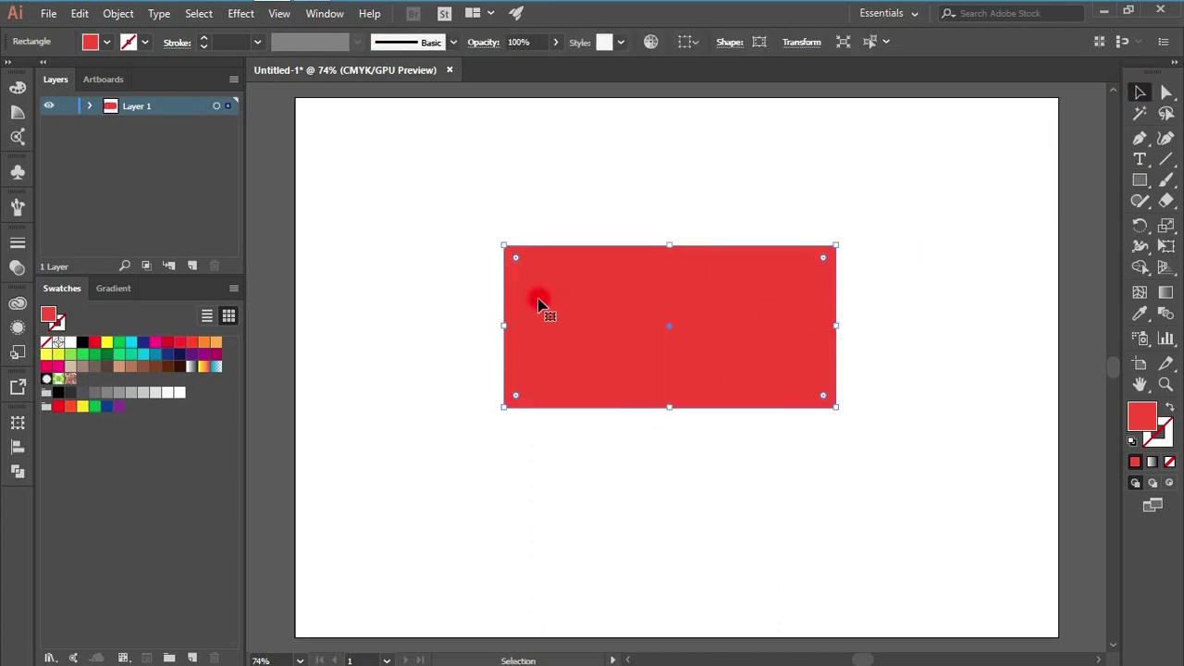
left_click(555, 41)
left_click_drag(553, 63, 528, 63)
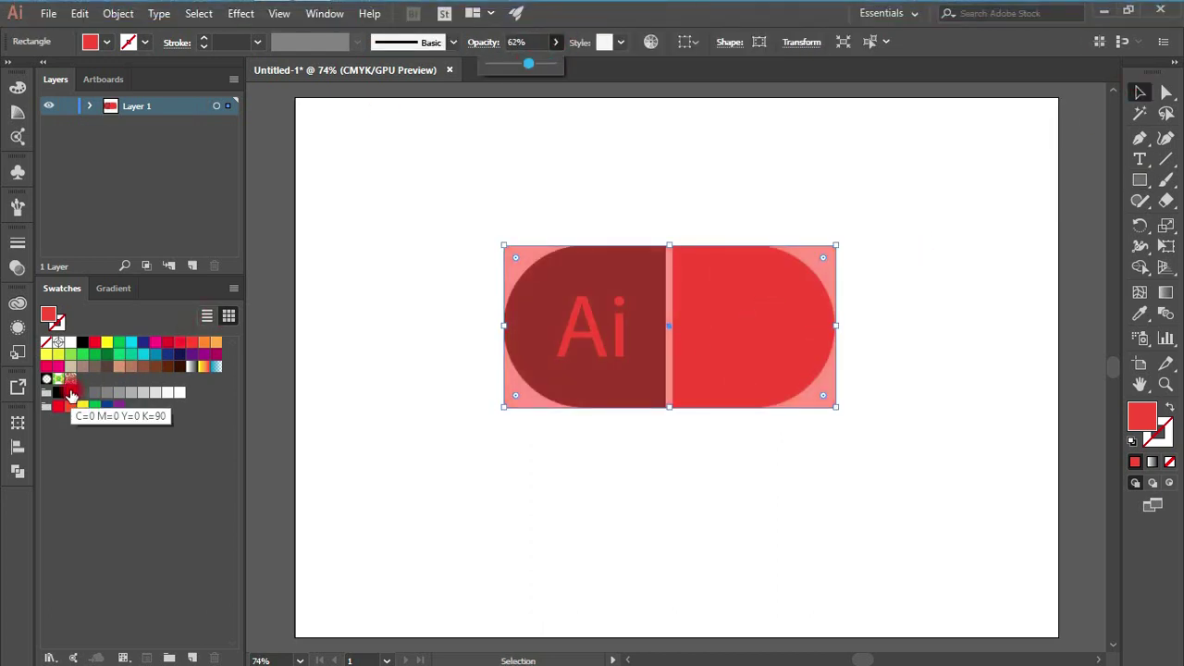
- Fill the covering rectangle with white and round its corners fully to match the pill's outline
left_click(176, 393)
left_click(180, 392)
left_click_drag(518, 257, 592, 338)
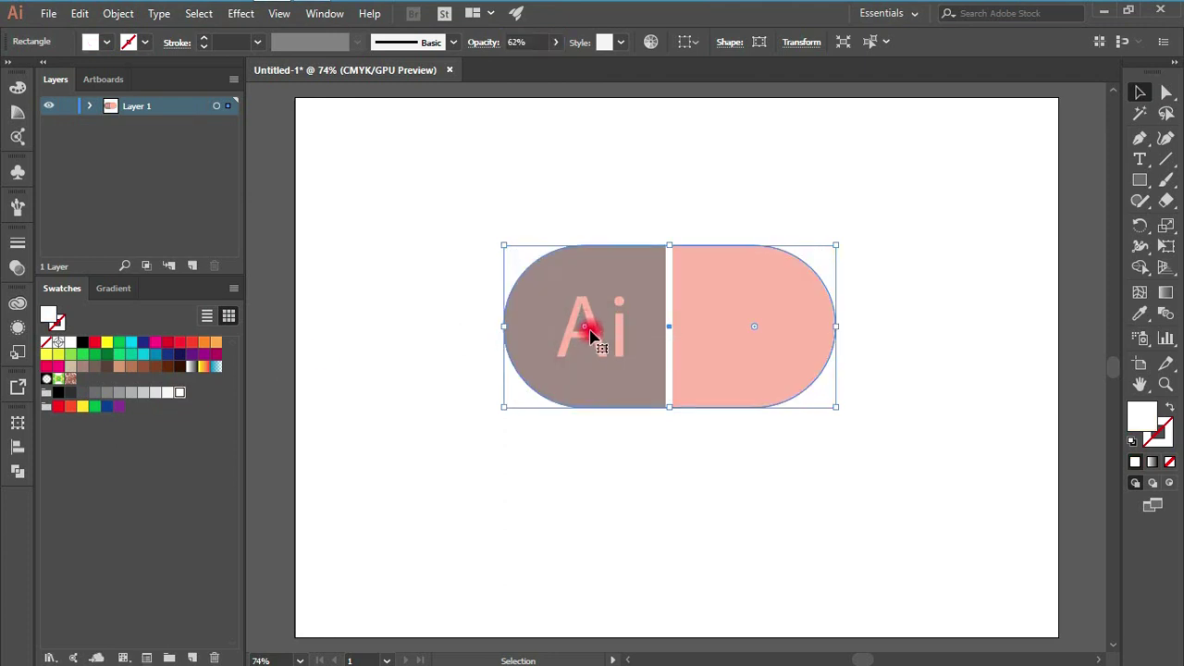
- Give the white overlay a black stroke and lower its opacity to 36%
left_click(151, 380)
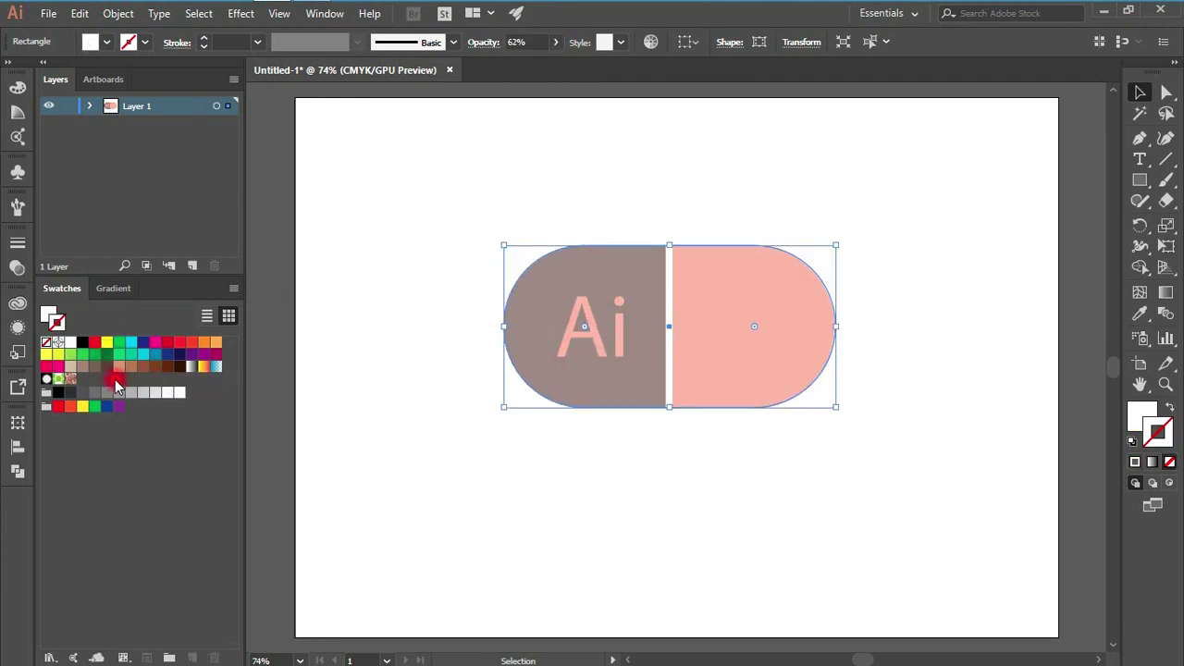
left_click(81, 343)
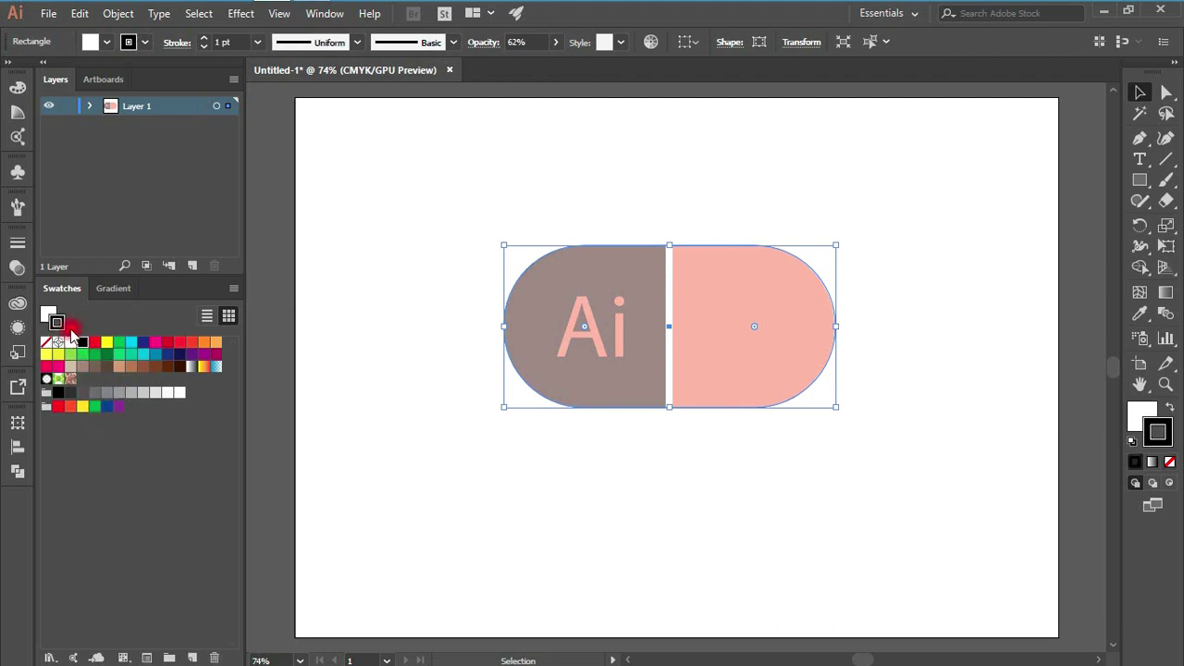
left_click(566, 44)
left_click_drag(532, 65, 516, 69)
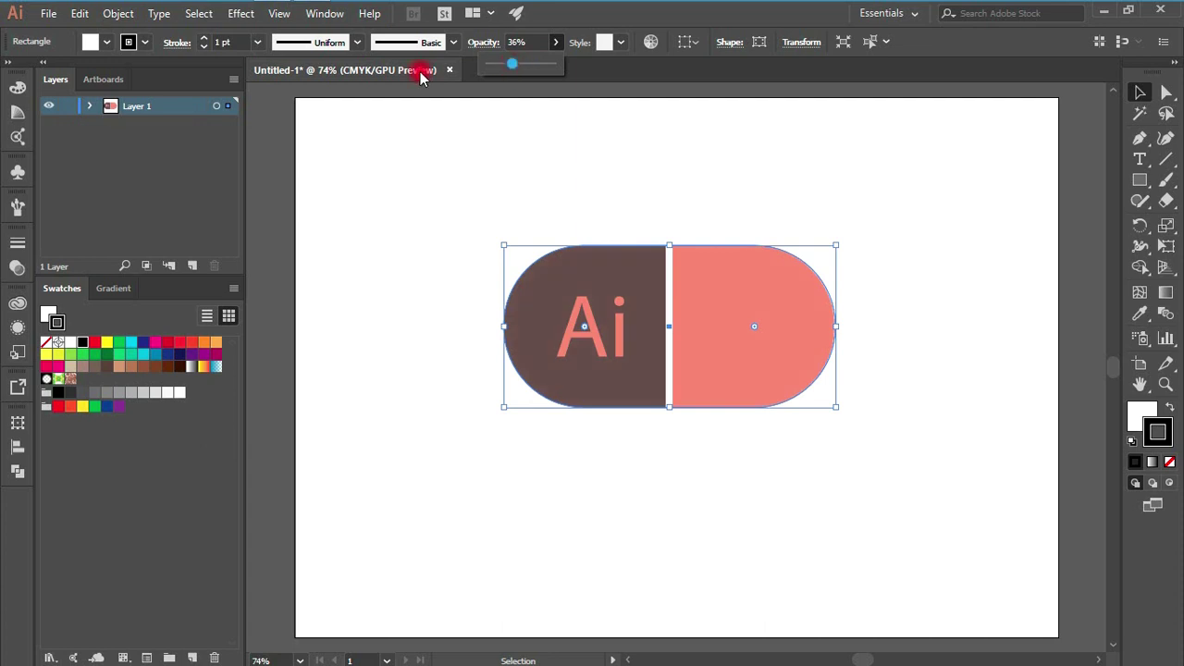
- Set the overlay's stroke weight to 9 pt
left_click(257, 41)
left_click(277, 180)
left_click(257, 42)
left_click(276, 212)
left_click(257, 41)
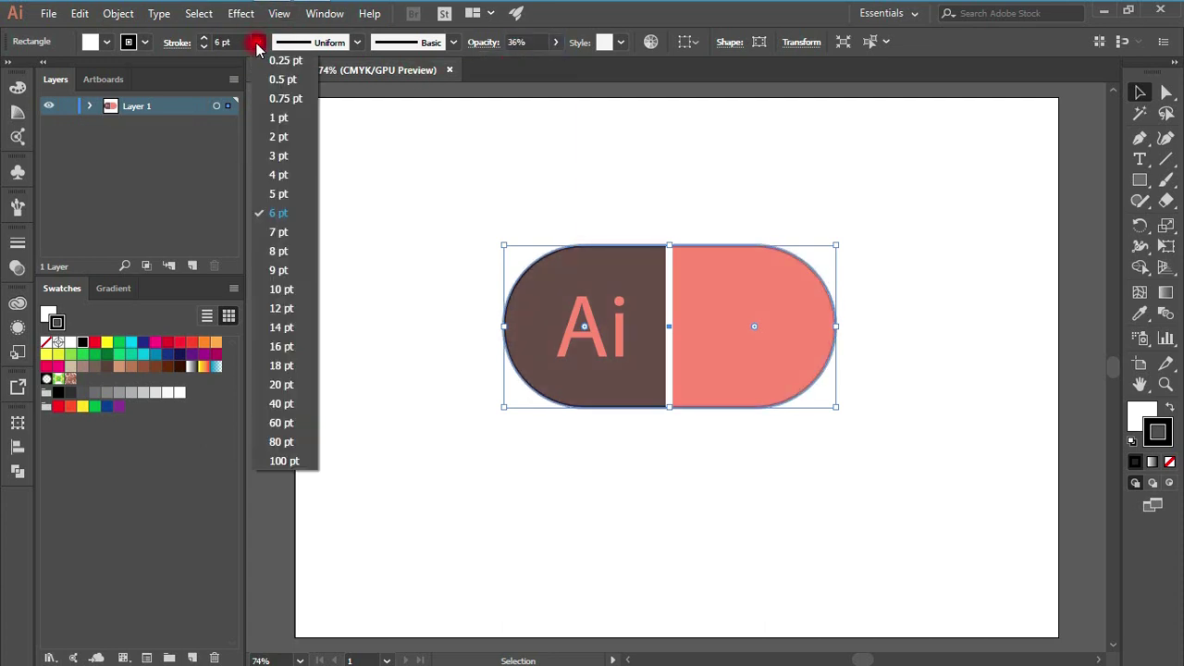
left_click(280, 271)
- Duplicate the overlay in place, then remove the fill from the front copy and the stroke from the rear copy
left_click(372, 254)
left_click(819, 277)
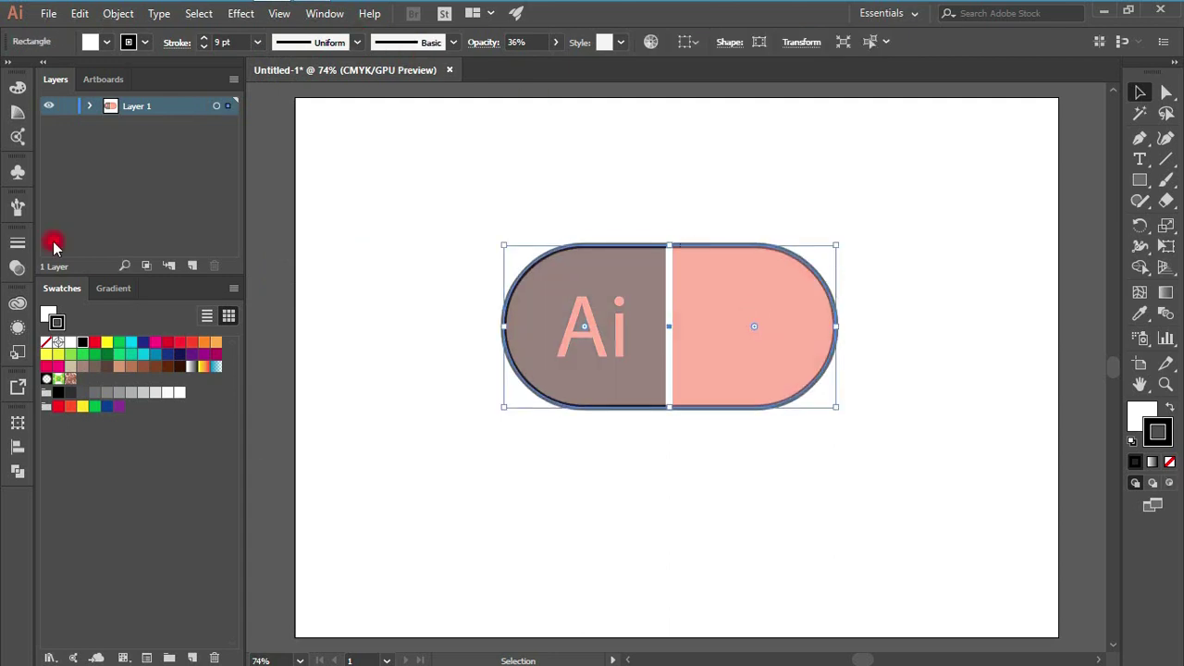
left_click(46, 344)
left_click(90, 105)
left_click(231, 143)
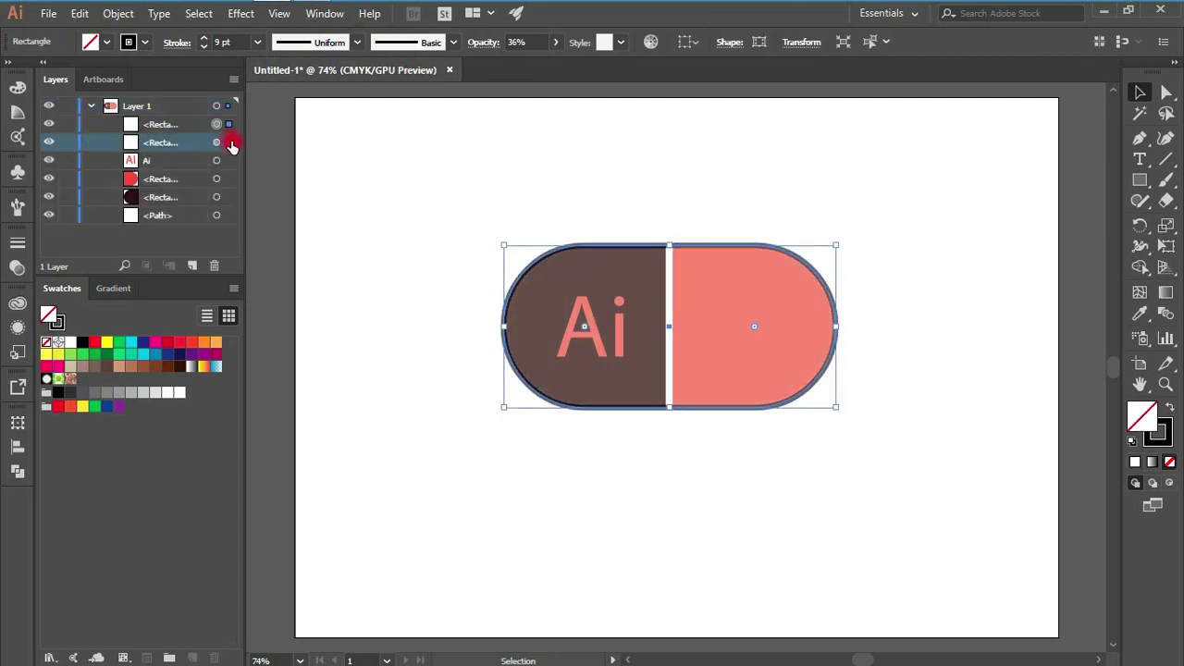
left_click(46, 343)
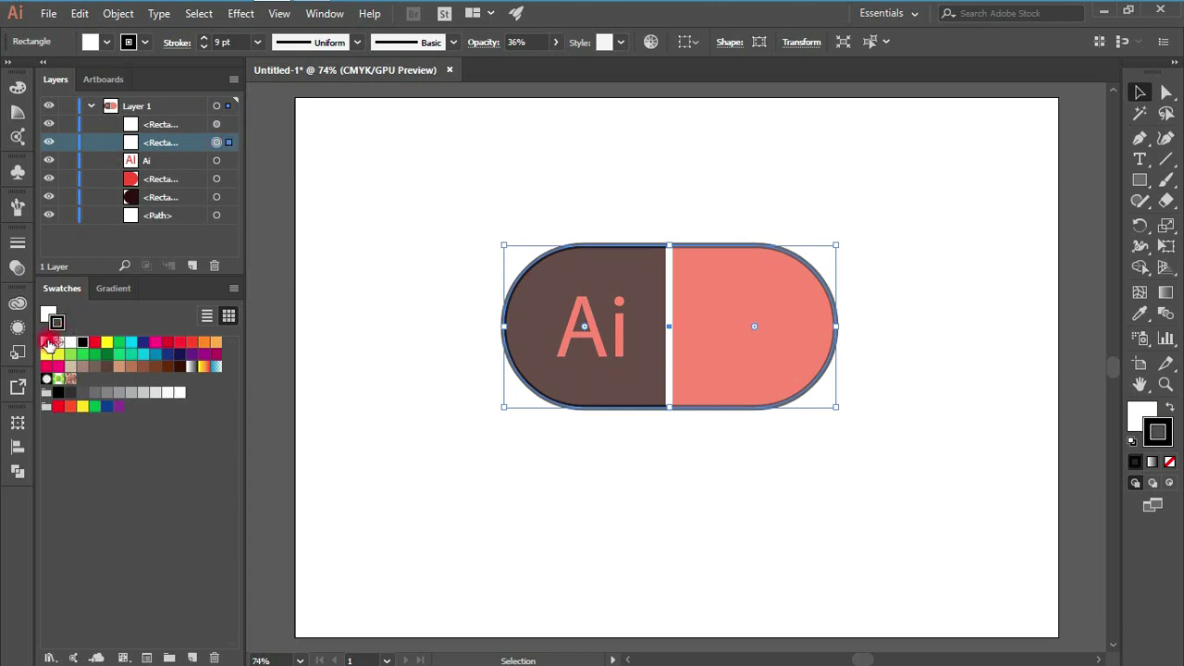
- Set the opacity of the front outline copy to 100%
left_click(217, 124)
left_click_drag(557, 42, 586, 64)
left_click(690, 156)
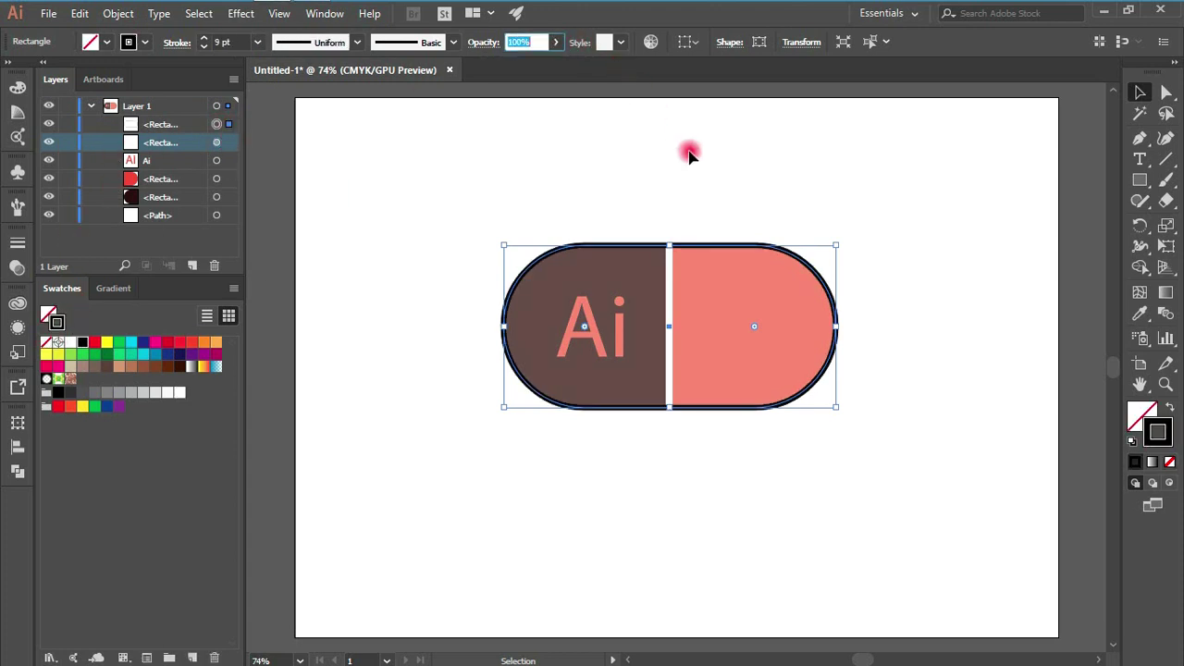
left_click(848, 230)
- Lower the opacity of the white fill overlay to 29%
left_click(748, 320)
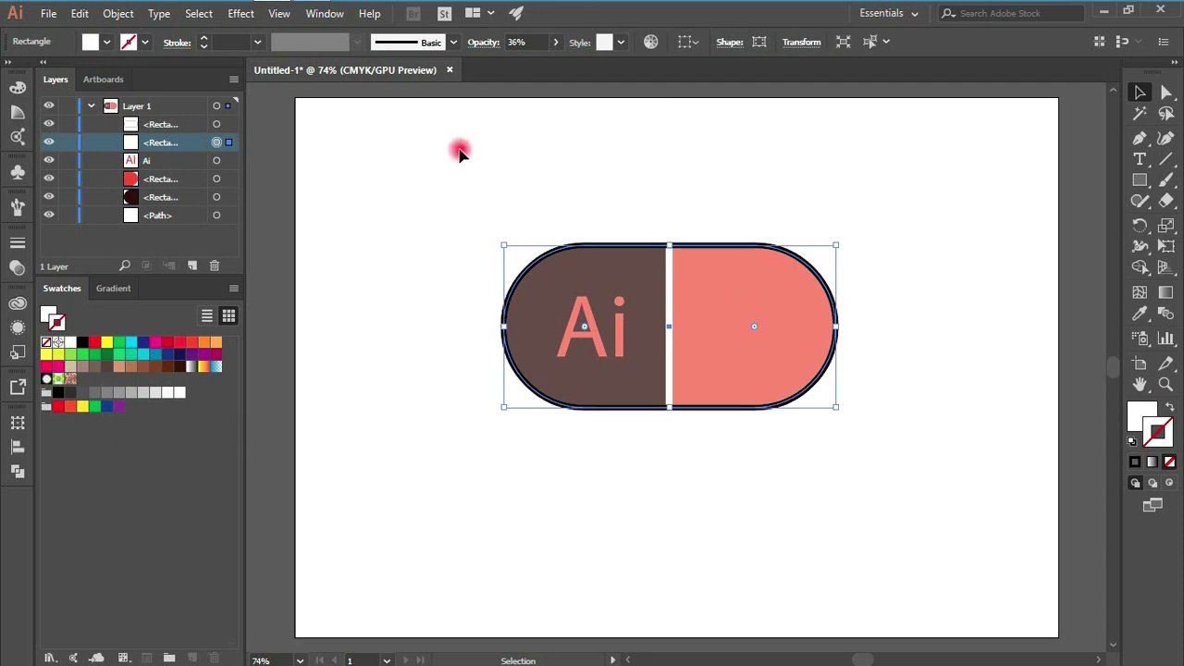
left_click(558, 43)
left_click(508, 64)
left_click(712, 136)
left_click(885, 312)
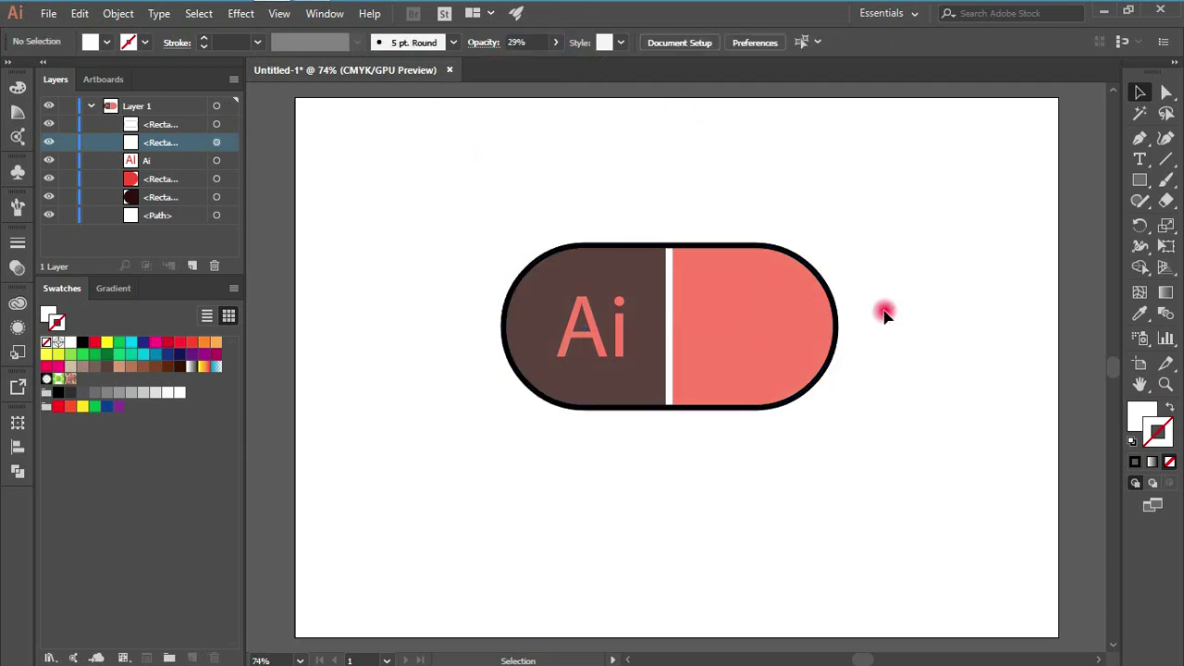
left_click(1166, 384)
left_click(650, 296)
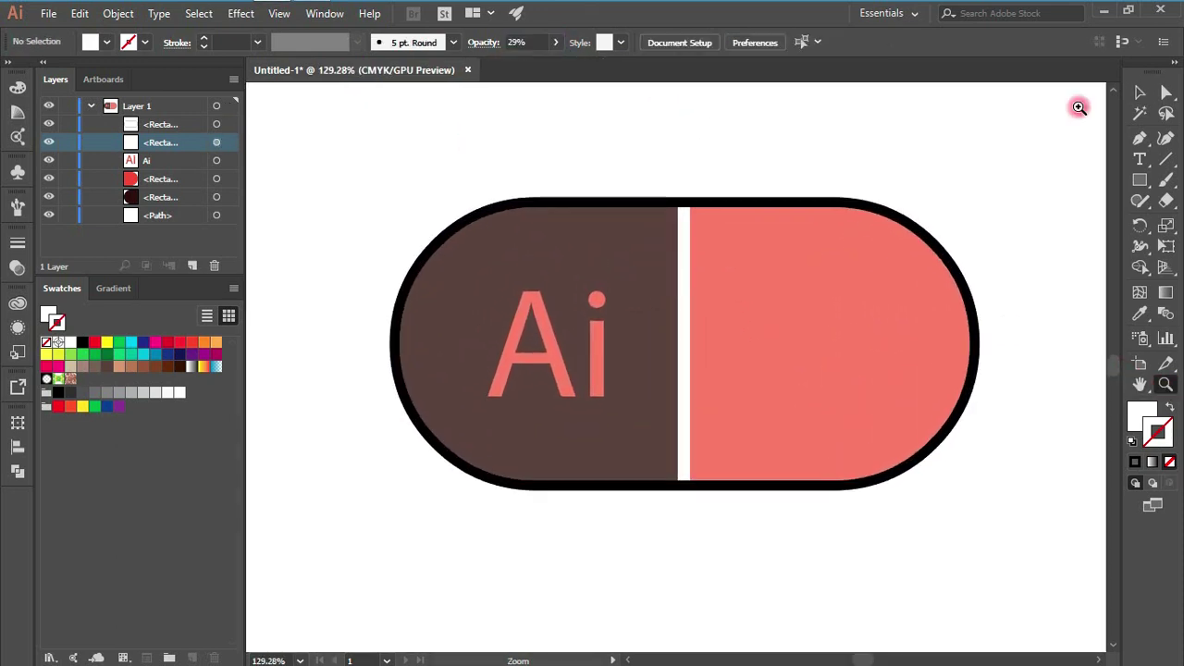
key("p")
left_click(536, 230)
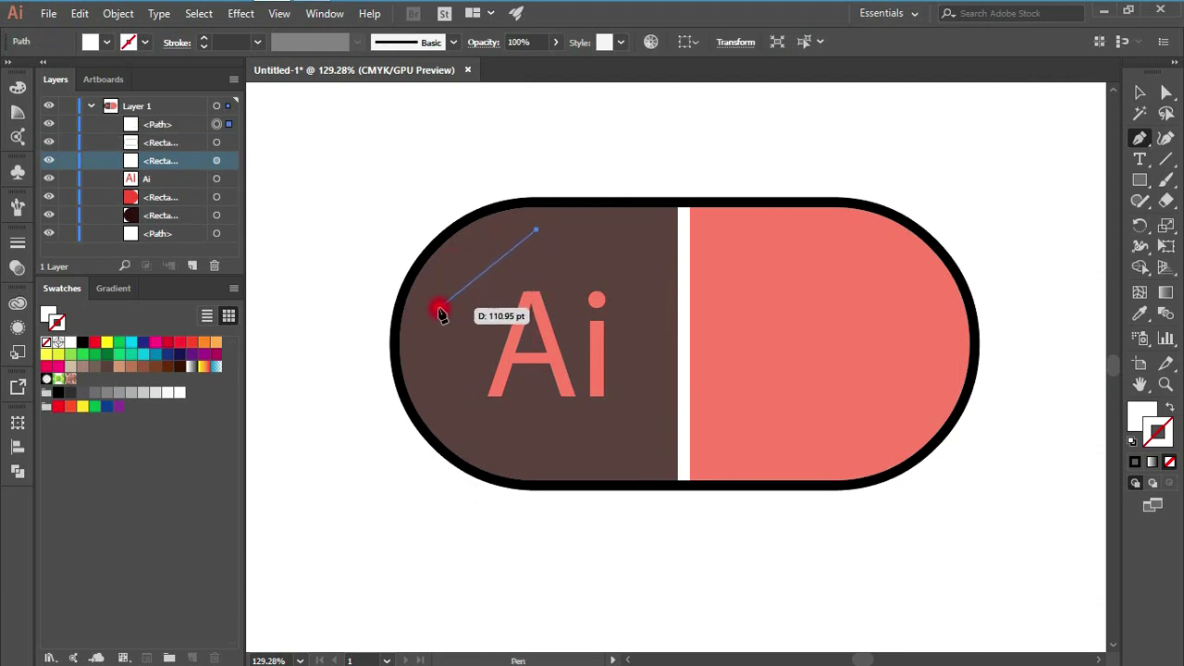
left_click_drag(439, 325, 445, 435)
key("ctrl+z")
key("ctrl+z")
- Draw an open three-point path inside the dark half's upper-left curve, with a white stroke and no fill
left_click(536, 232)
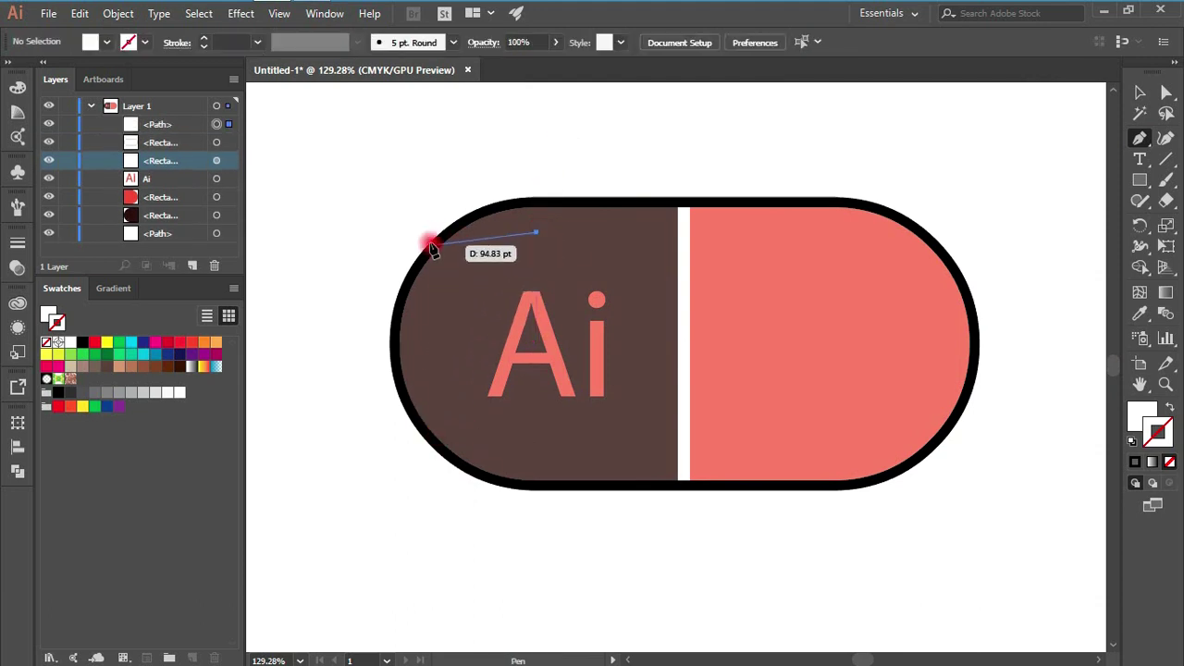
left_click(449, 232)
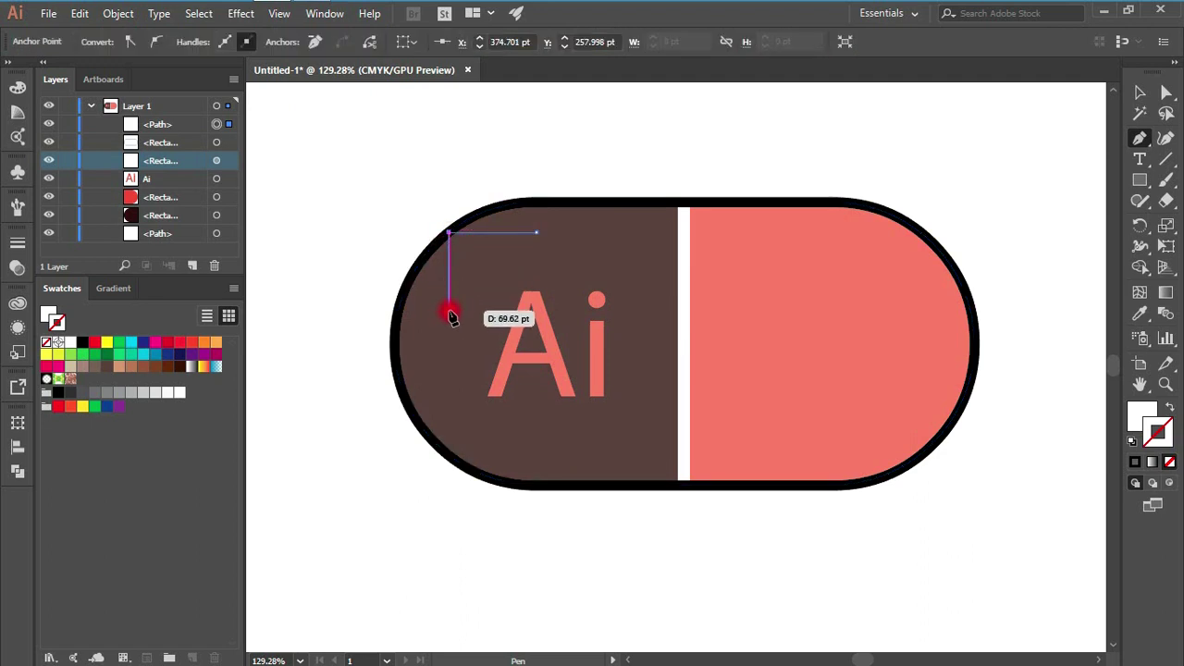
left_click(426, 315)
left_click(1167, 92)
left_click(78, 344)
left_click(48, 316)
left_click(47, 343)
left_click(1141, 93)
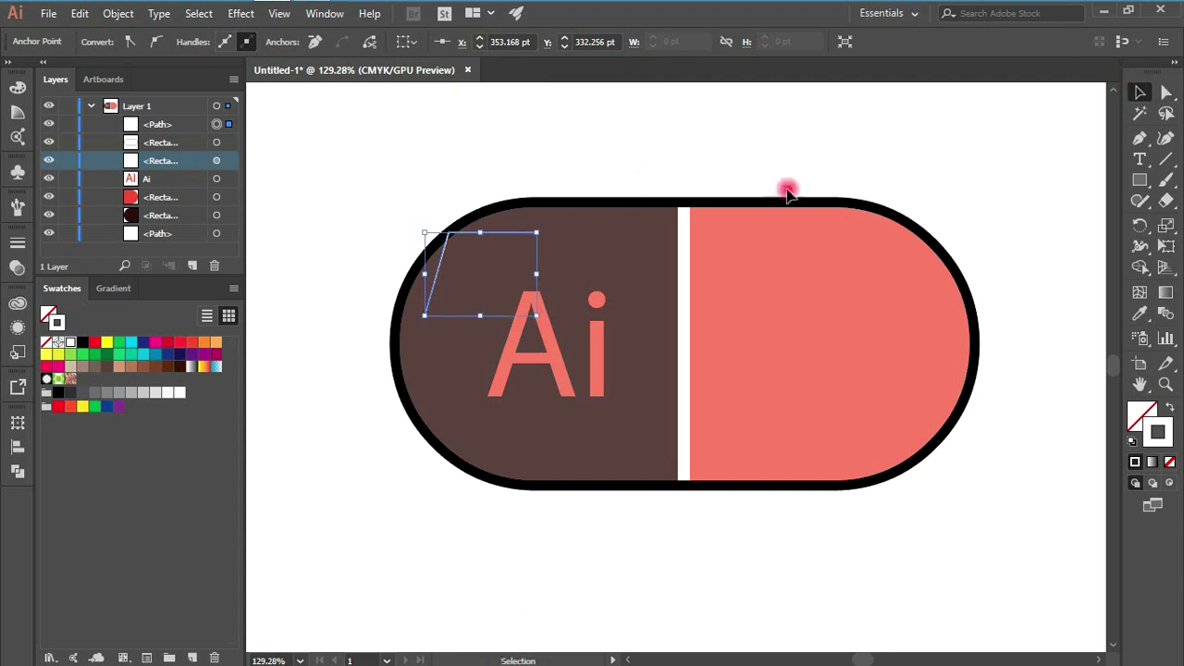
- Set the white path's stroke to 5 pt and round its corner by about 98 pt into a smooth arc
left_click(257, 41)
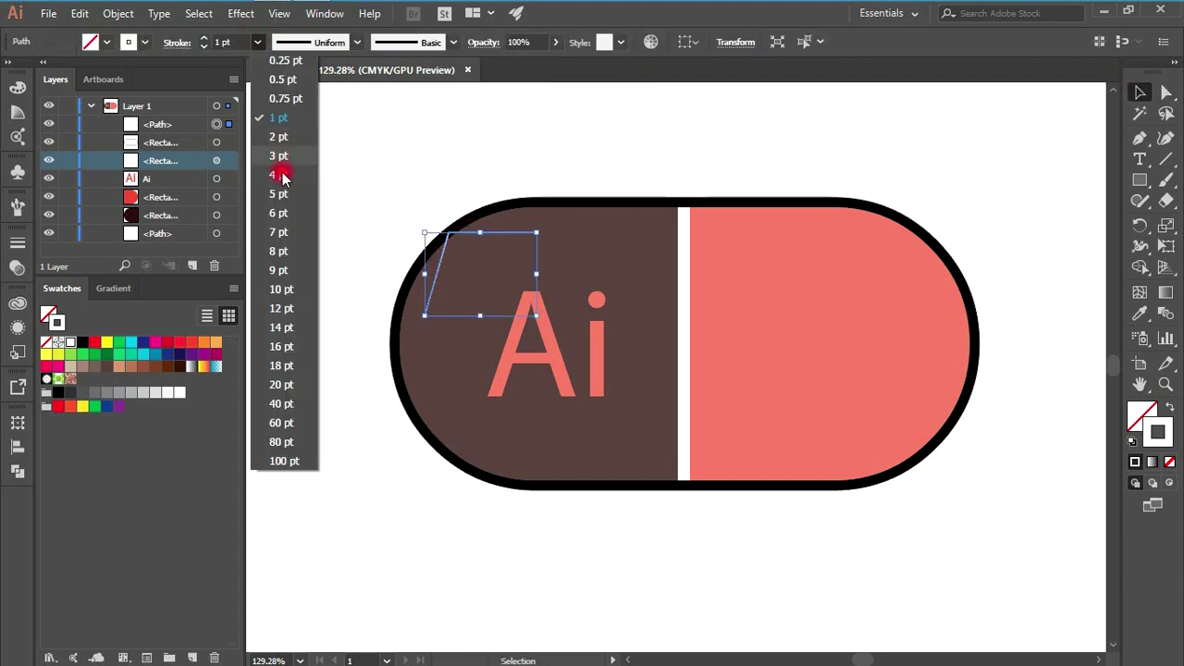
left_click(273, 169)
left_click(1166, 94)
left_click_drag(453, 234, 538, 339)
- Apply a width profile tapering at both ends to the white arc and set its stroke weight to 8 pt
left_click(356, 42)
left_click(326, 100)
left_click(257, 42)
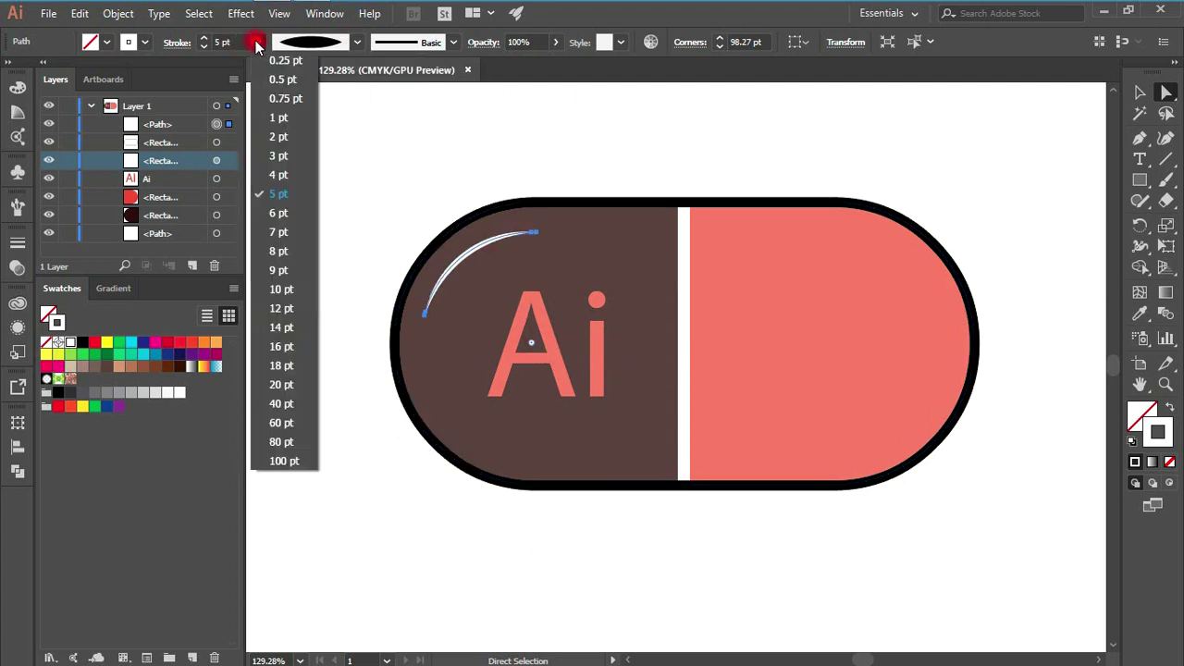
left_click(277, 252)
- Lower the highlight arc's opacity to 85% and move it slightly up toward the pill's outline
left_click(555, 42)
left_click_drag(561, 61, 539, 59)
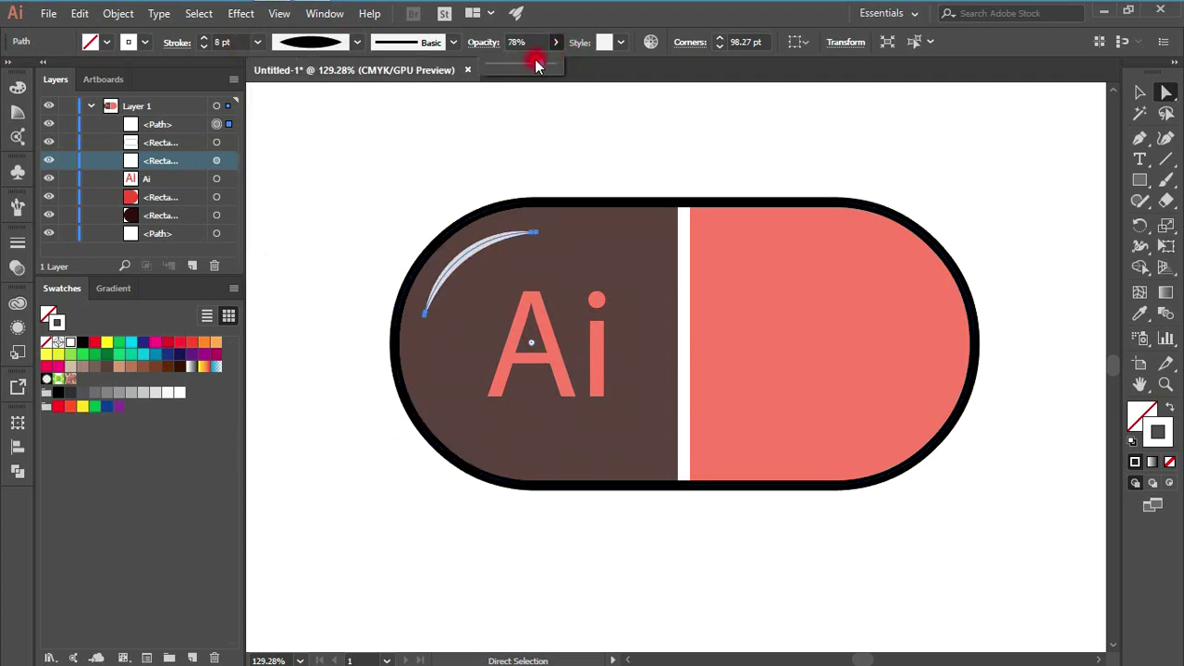
left_click(576, 138)
left_click(1141, 94)
left_click(456, 266)
left_click_drag(456, 269, 453, 259)
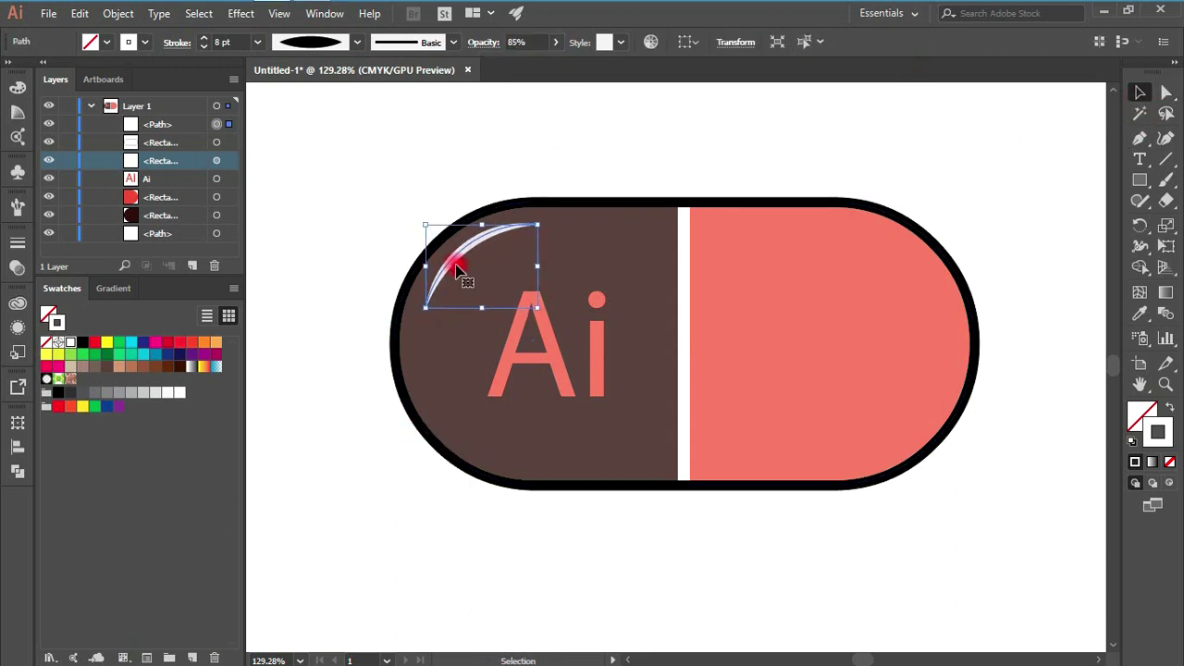
left_click(331, 231)
- Draw an open three-point path along the pill's lower edge, from the red half's lower-right curve into the dark half
left_click(1141, 137)
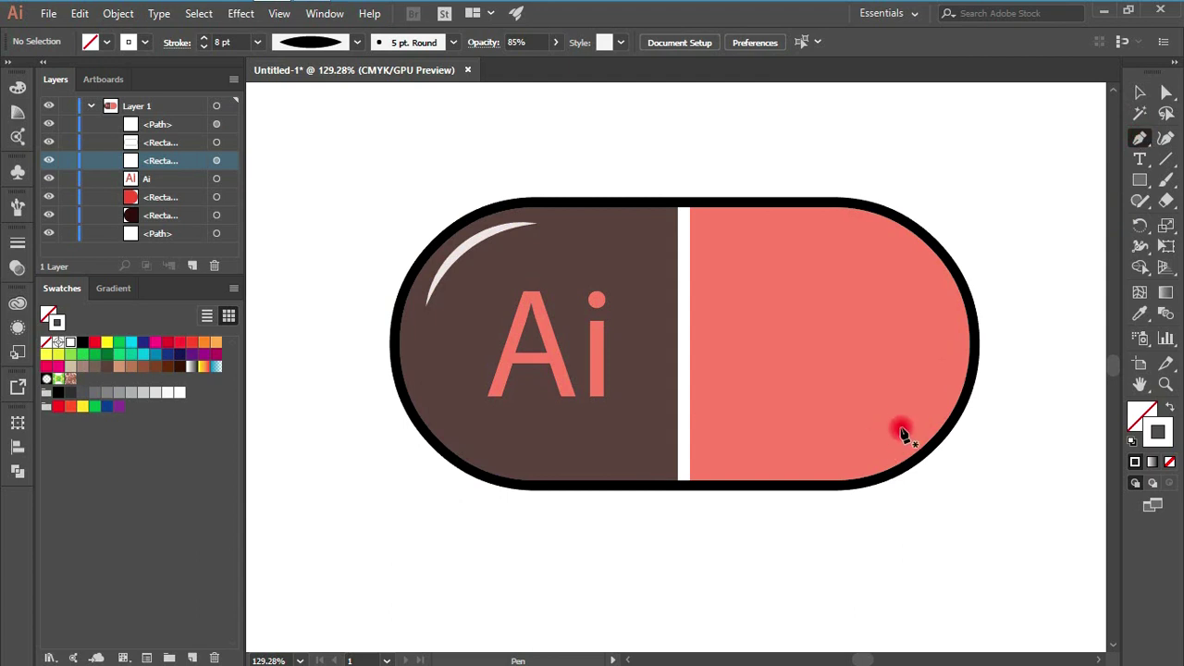
left_click(900, 426)
left_click(869, 453)
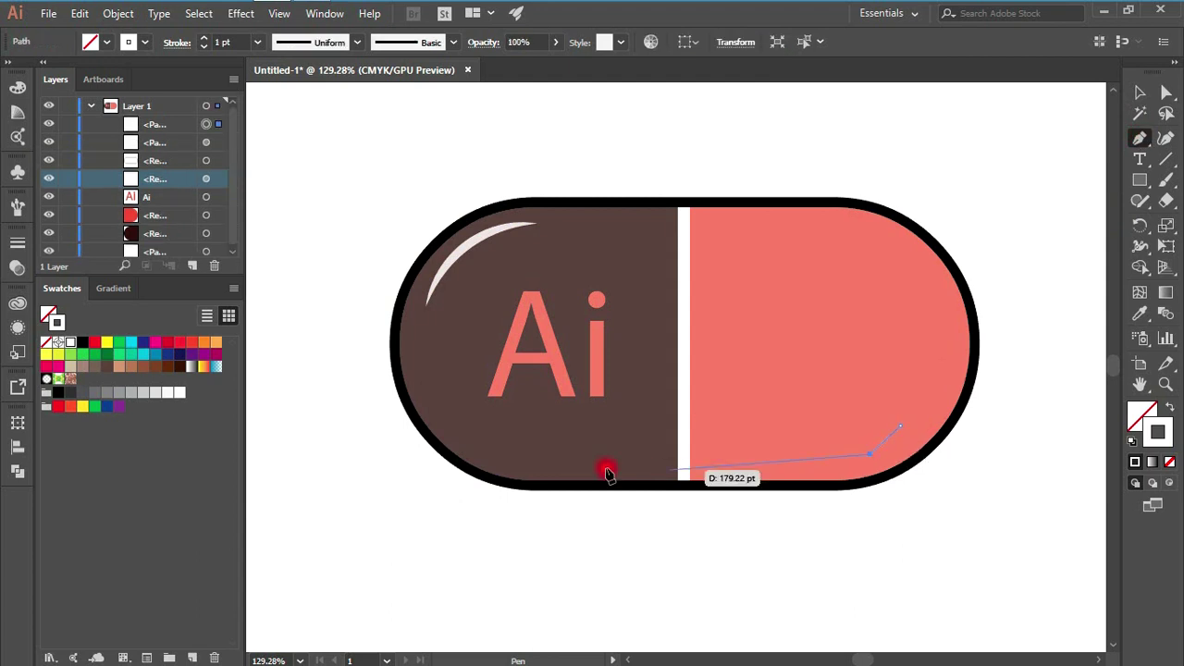
left_click(537, 459)
key("v")
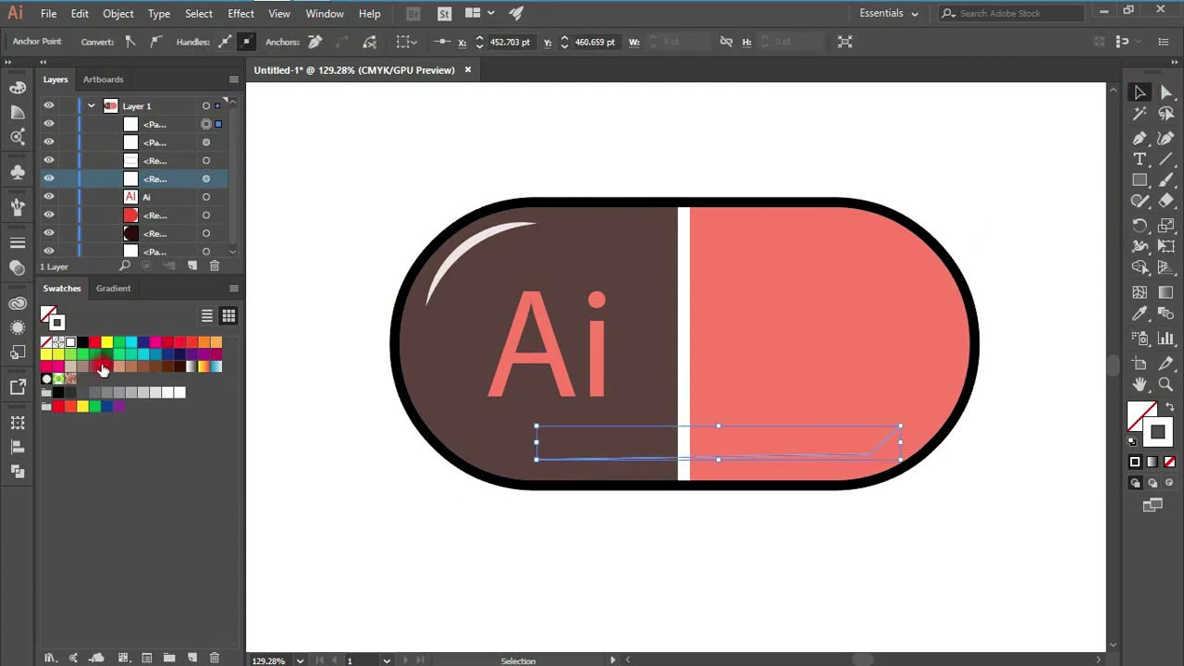
- Set the lower path's stroke to 7 pt and apply the width profile that tapers at both ends
left_click(885, 447)
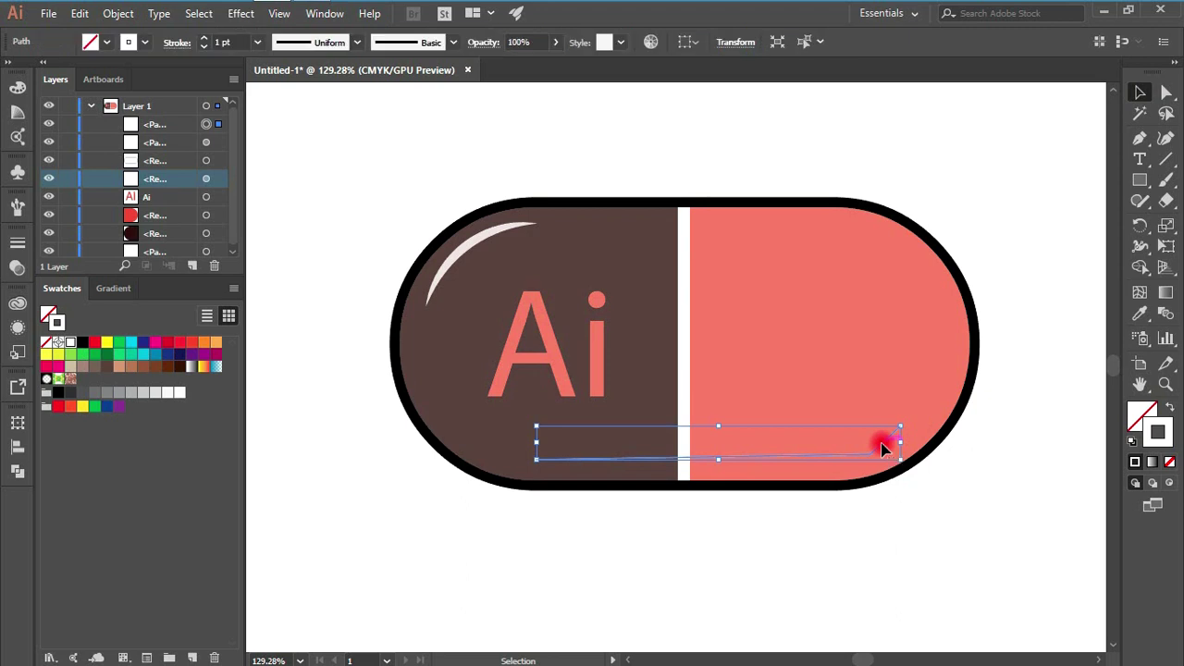
left_click(257, 42)
left_click(269, 222)
left_click(357, 42)
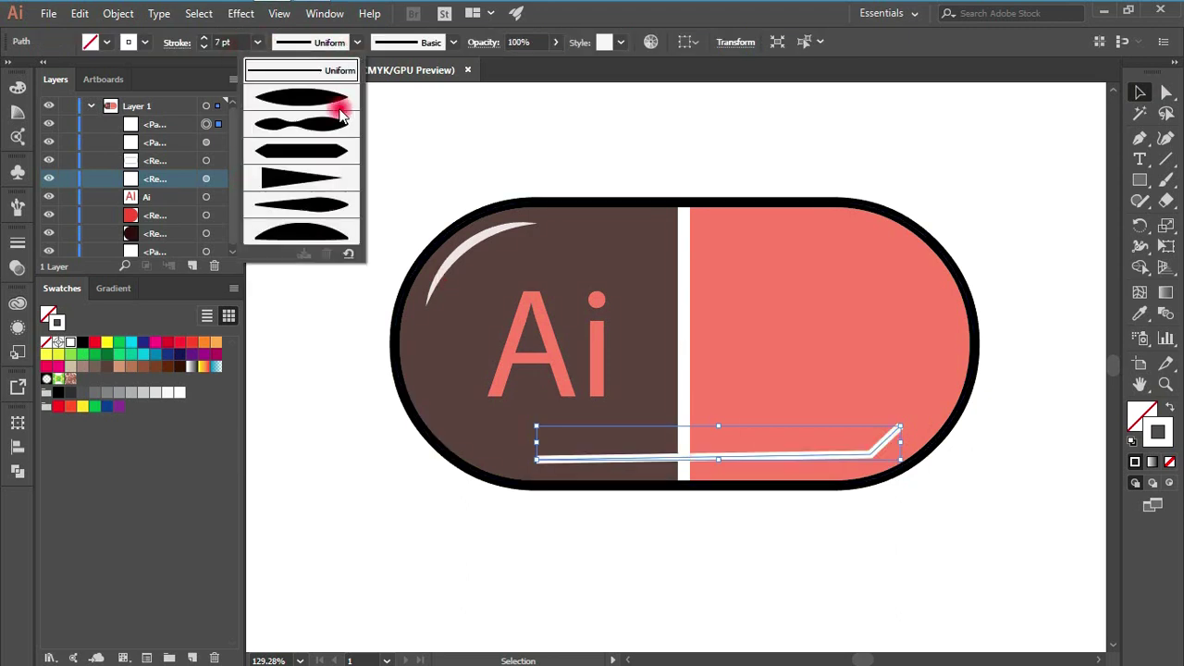
left_click(340, 109)
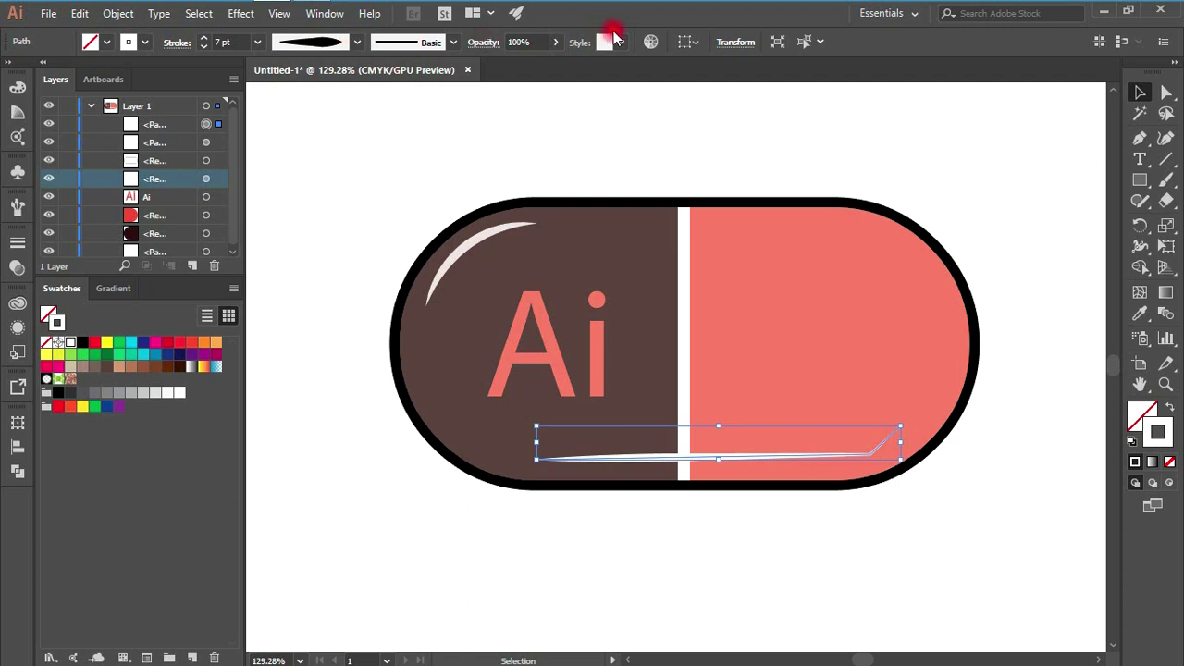
left_click(356, 41)
left_click(349, 253)
left_click(664, 363)
left_click(324, 59)
left_click(359, 43)
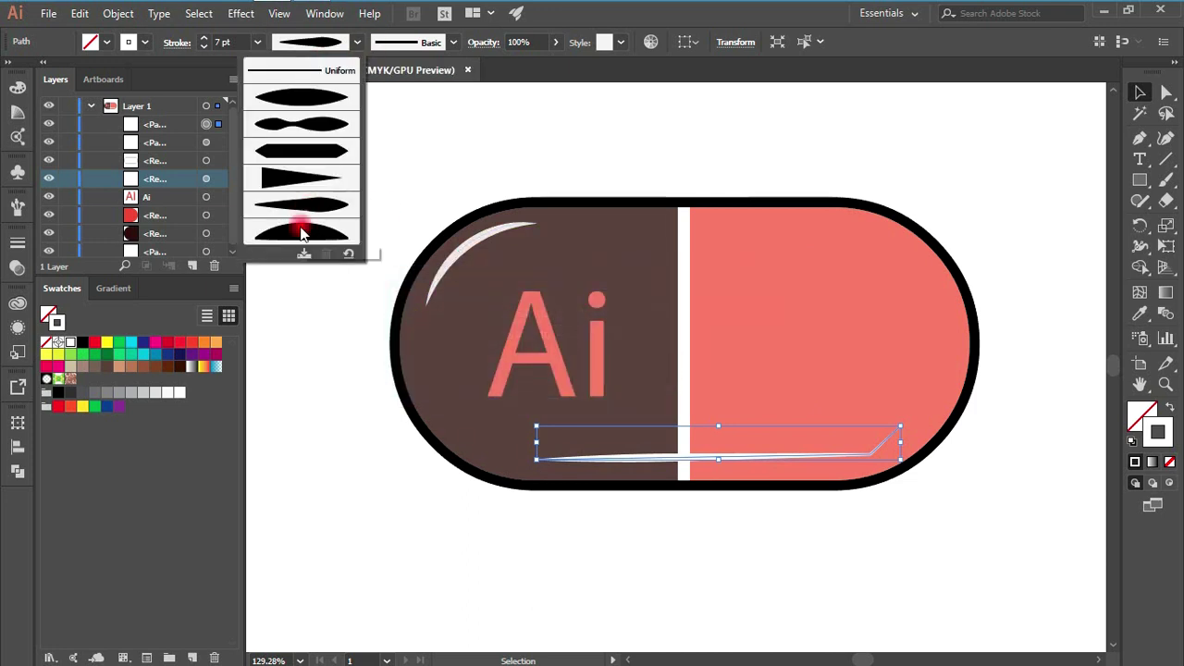
left_click(296, 101)
left_click(428, 233)
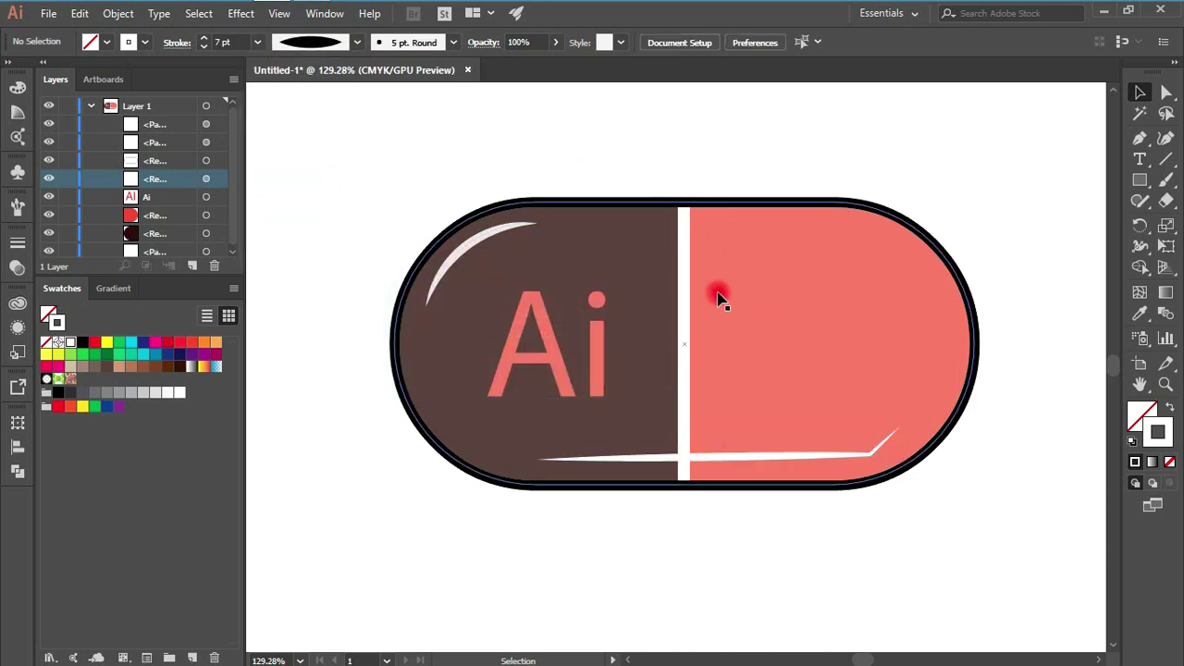
- Round the corner of the lower white path so it curves smoothly along the red half's lower-right edge
left_click(738, 458)
left_click_drag(1066, 339, 1167, 95)
left_click(1168, 93)
left_click(692, 455)
left_click_drag(684, 438, 565, 336)
left_click(835, 419)
left_click(595, 456)
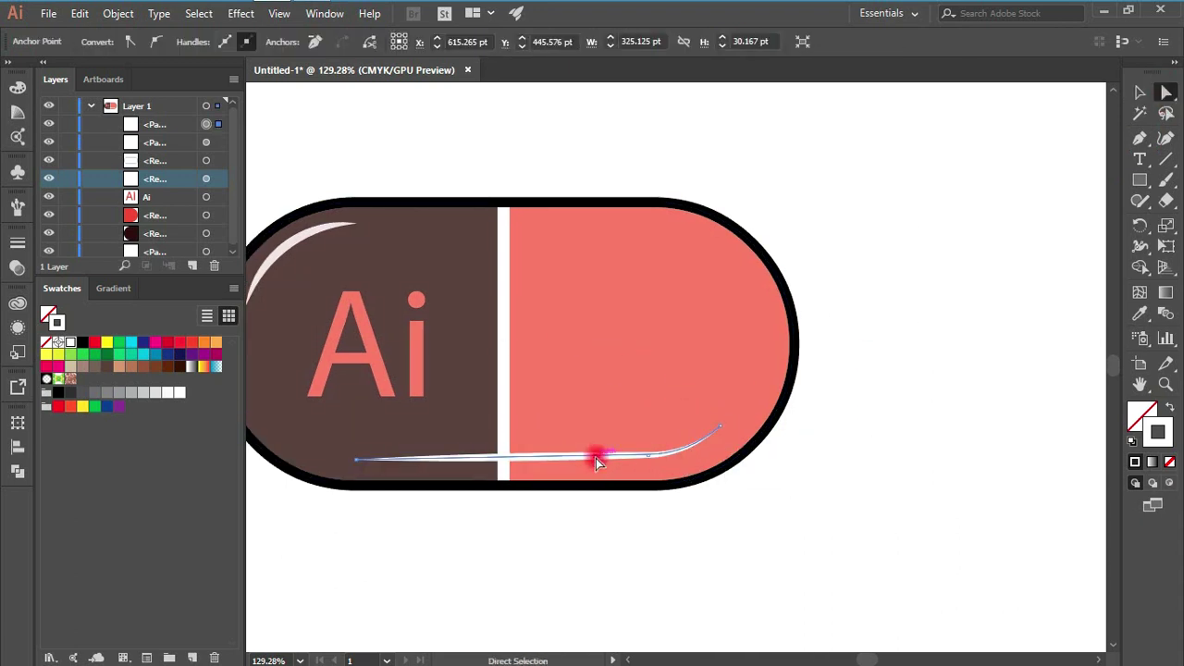
- Move the curved lower highlight slightly down and right, closer to the pill's outline
key("v")
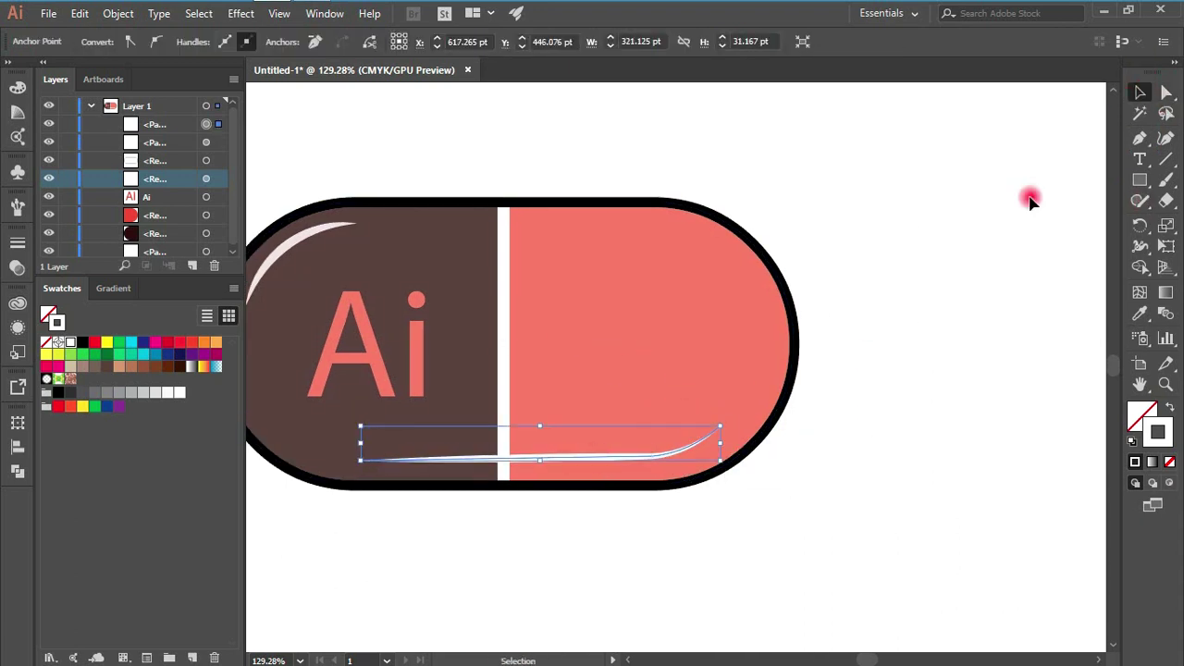
left_click(1028, 195)
left_click(682, 454)
left_click(793, 518)
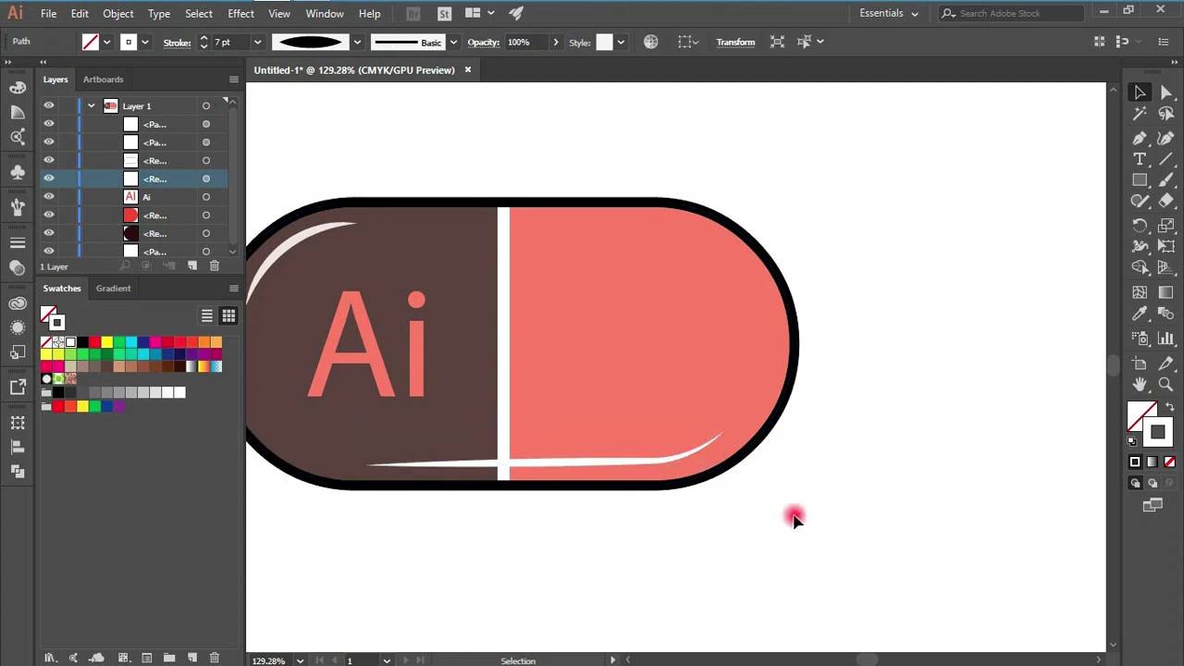
- Lower the opacity of the lower highlight stroke to 84%
left_click(1141, 384)
left_click_drag(962, 173, 1079, 165)
left_click(1140, 93)
left_click(671, 460)
left_click(555, 41)
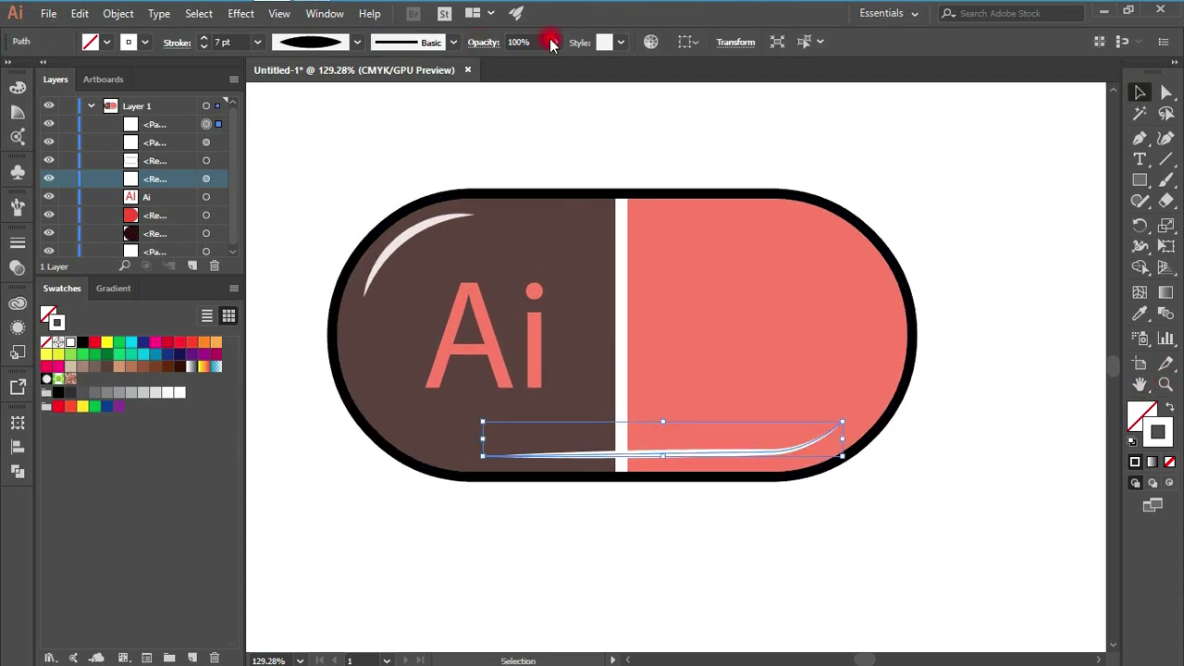
left_click_drag(555, 64, 541, 66)
left_click(805, 158)
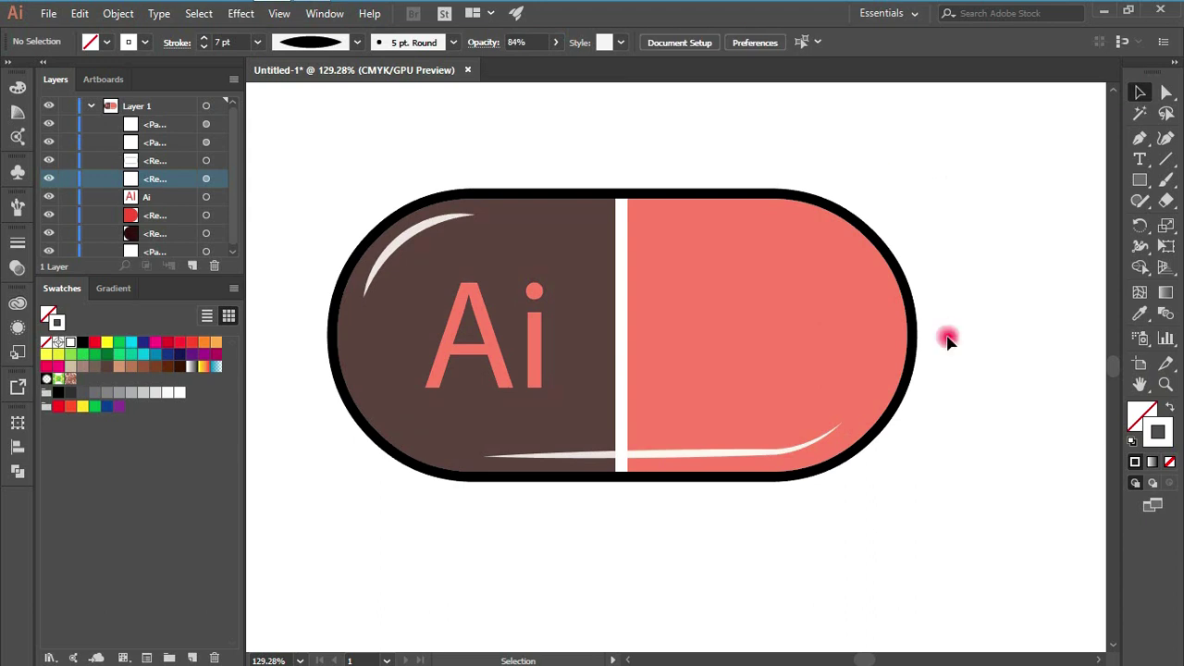
- Fit the artboard in the window and move the whole pill artwork down toward the artboard's centre
double_click(1140, 383)
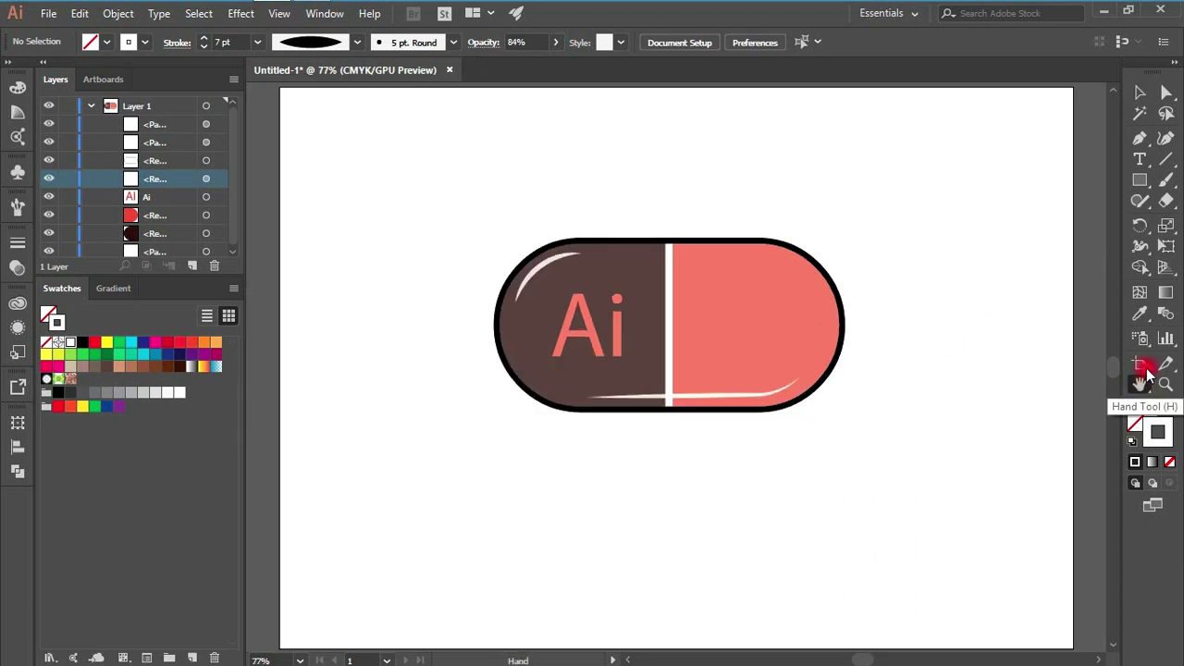
key("ctrl+a")
left_click_drag(709, 360, 715, 388)
left_click(920, 270)
- Create a new layer and place it beneath Layer 1
left_click(94, 109)
left_click(192, 266)
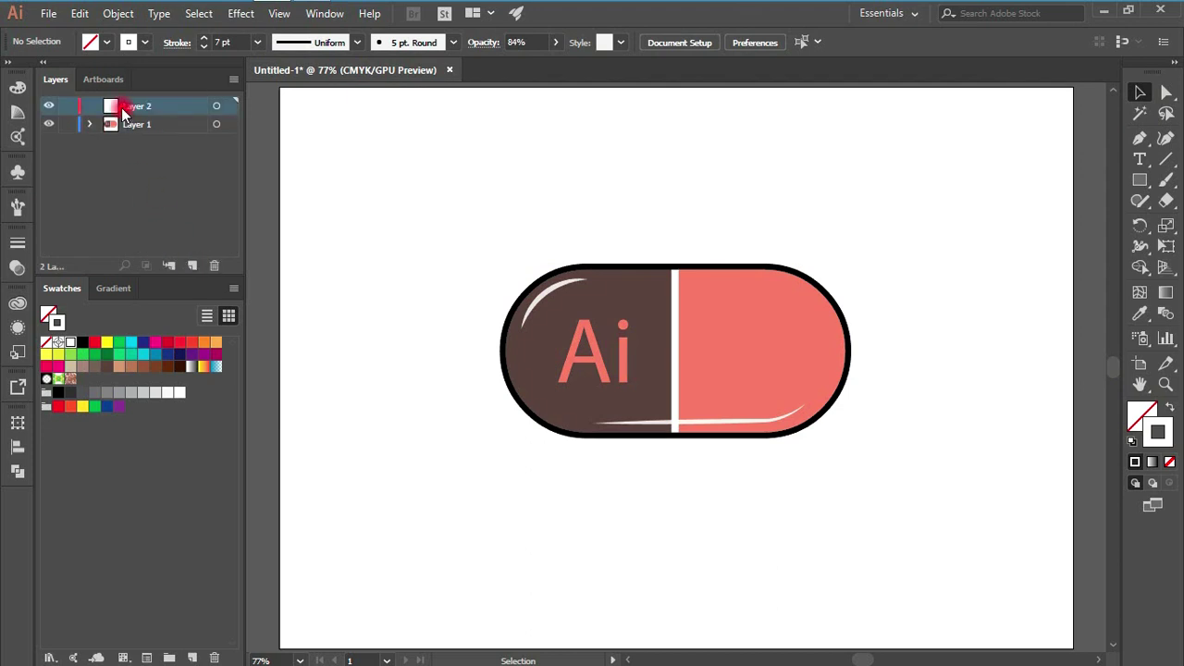
left_click_drag(116, 106, 125, 129)
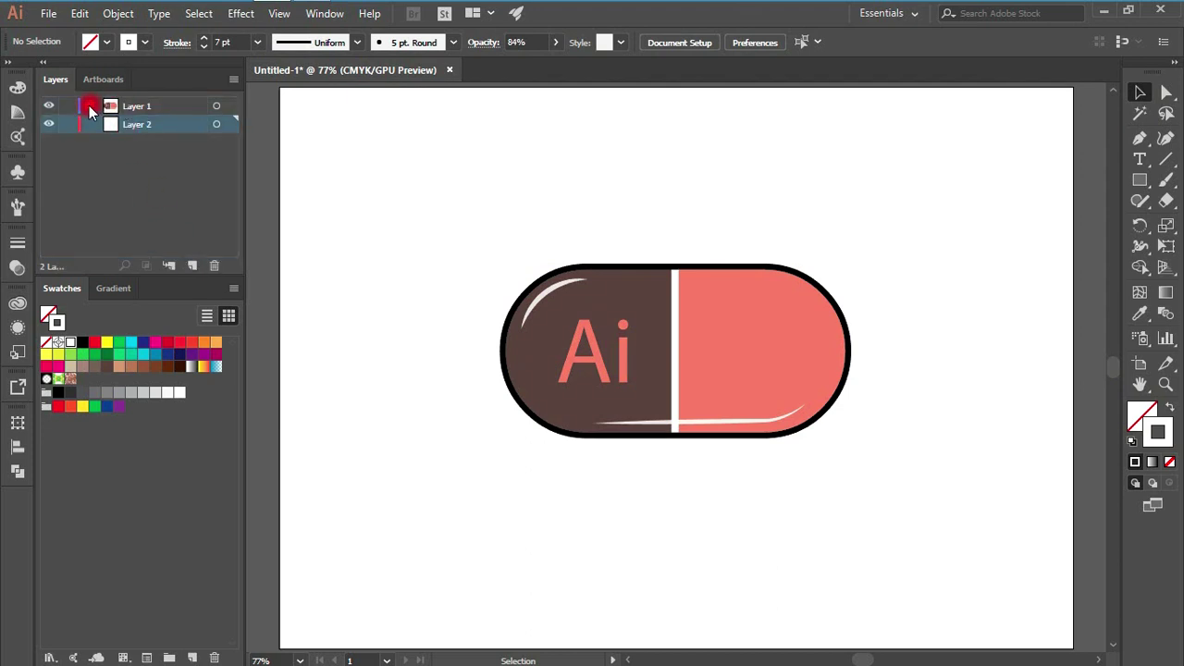
- Copy the translucent white rounded rectangle in Layer 1, paste it in front and move one copy to the layer's bottom
left_click(90, 107)
left_click(157, 181)
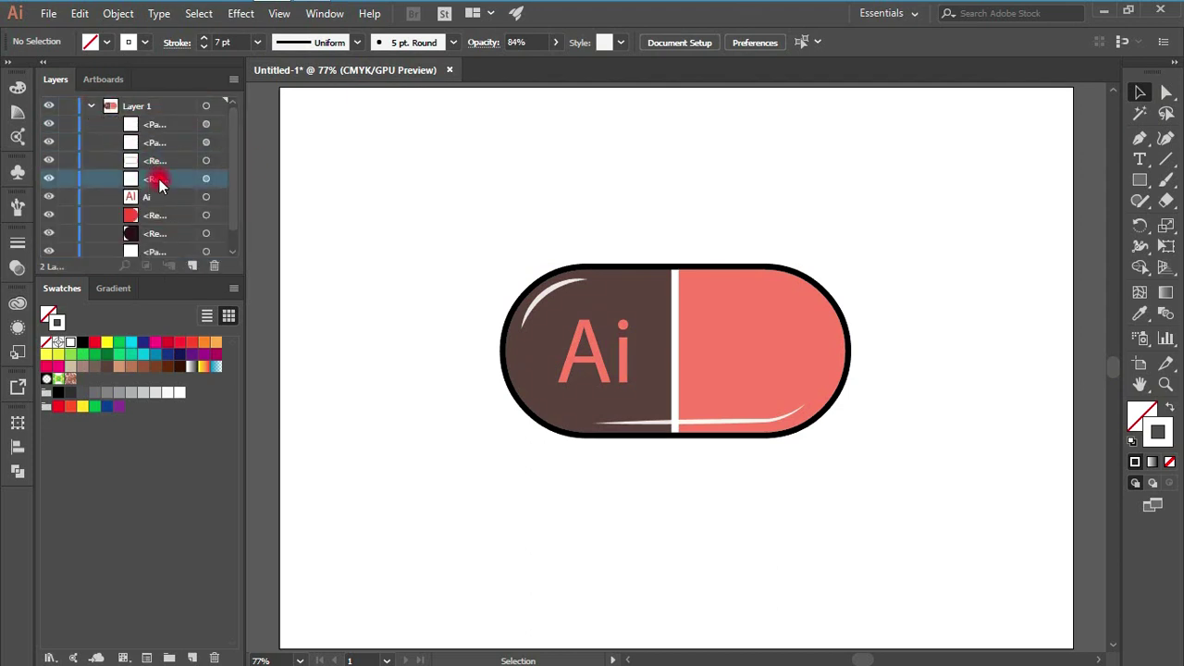
left_click(213, 179)
key("ctrl+c")
key("ctrl+f")
left_click_drag(159, 203, 138, 235)
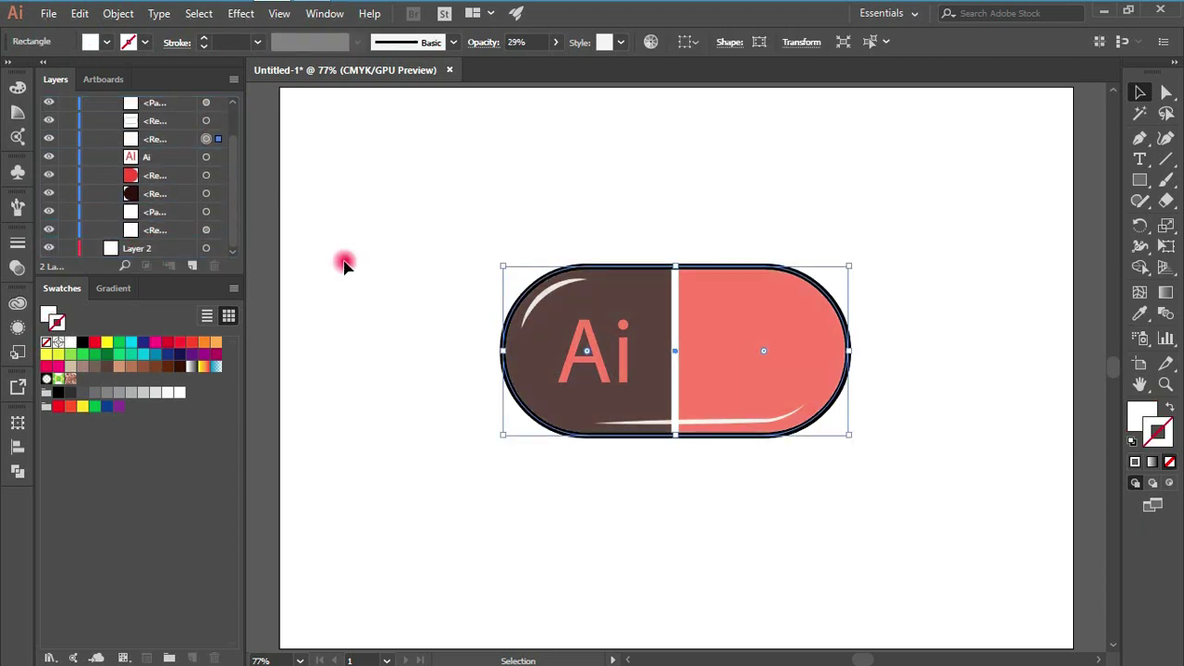
- Try a soft shadow style from the Additive for Blob Brush library and a dark gray fill on the translucent overlay
left_click(623, 43)
left_click(481, 171)
left_click(569, 245)
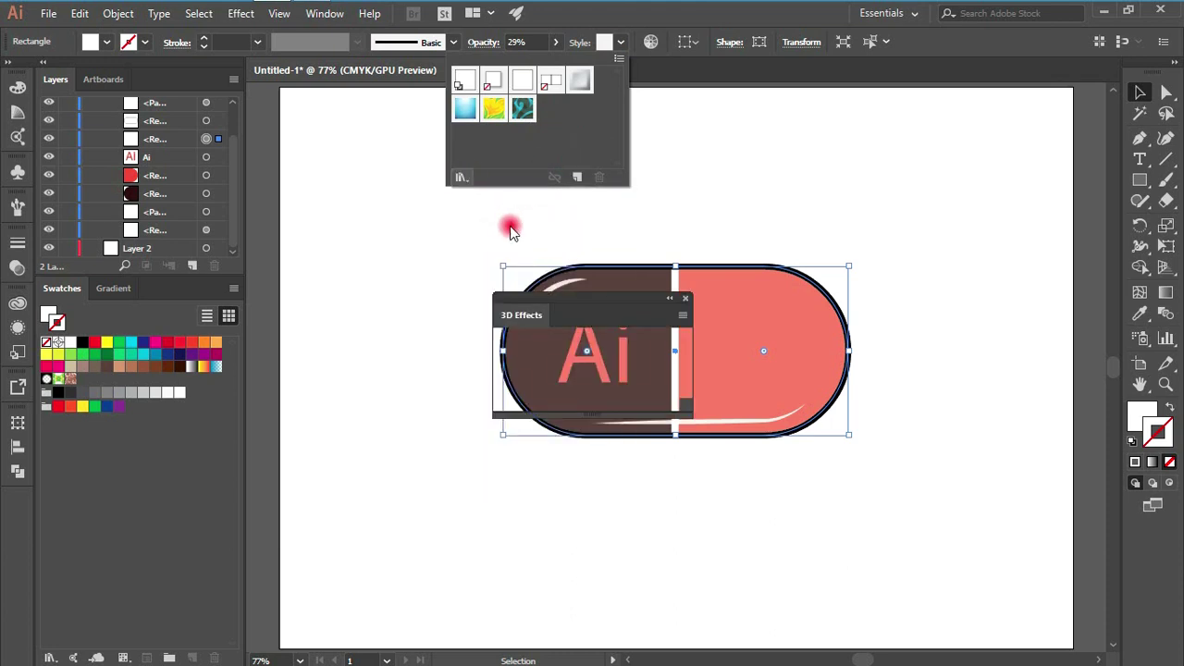
left_click(582, 296)
left_click_drag(565, 295, 479, 214)
left_click(465, 319)
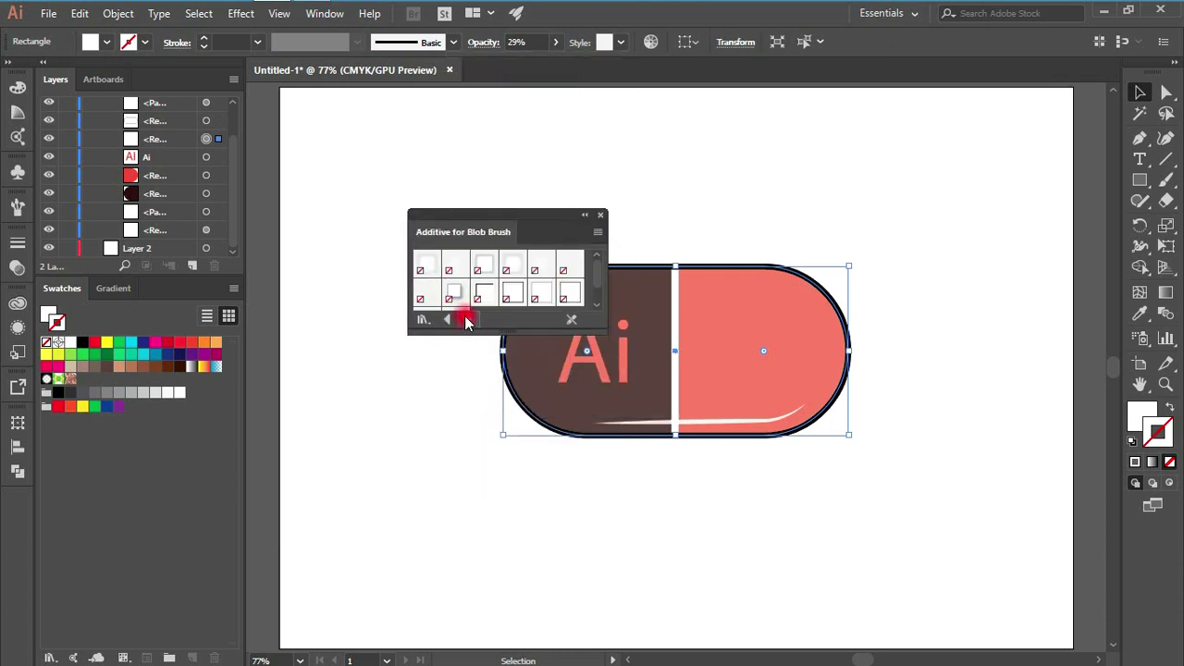
left_click(474, 281)
left_click(511, 267)
left_click_drag(505, 222, 506, 195)
left_click(600, 189)
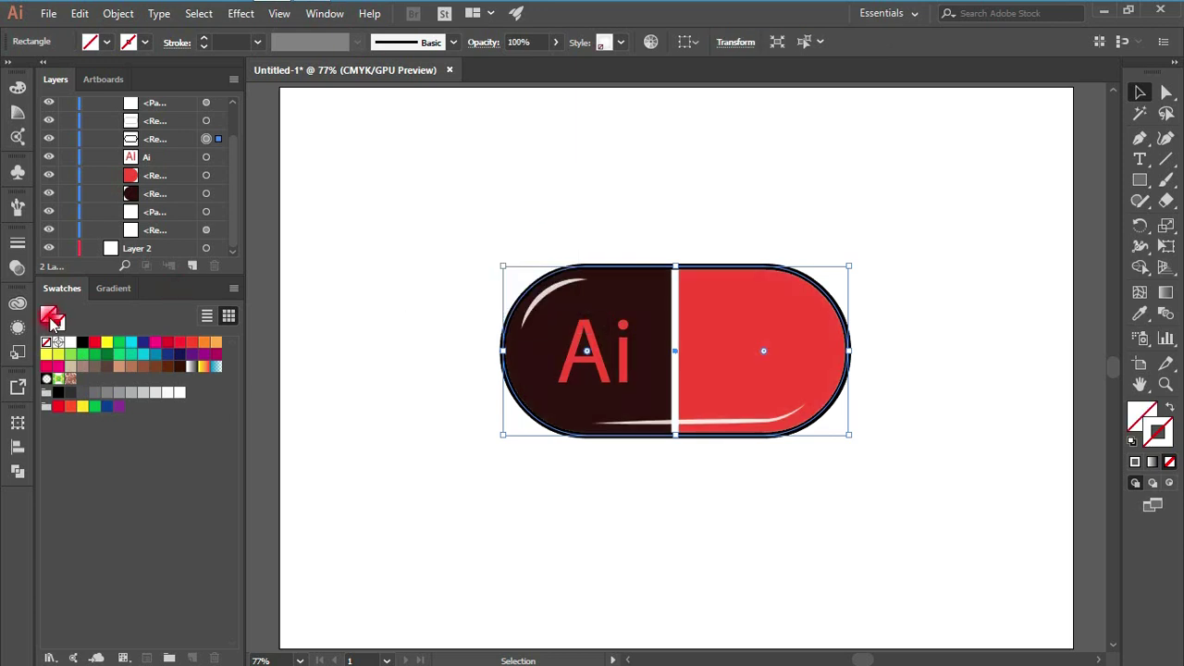
left_click(48, 313)
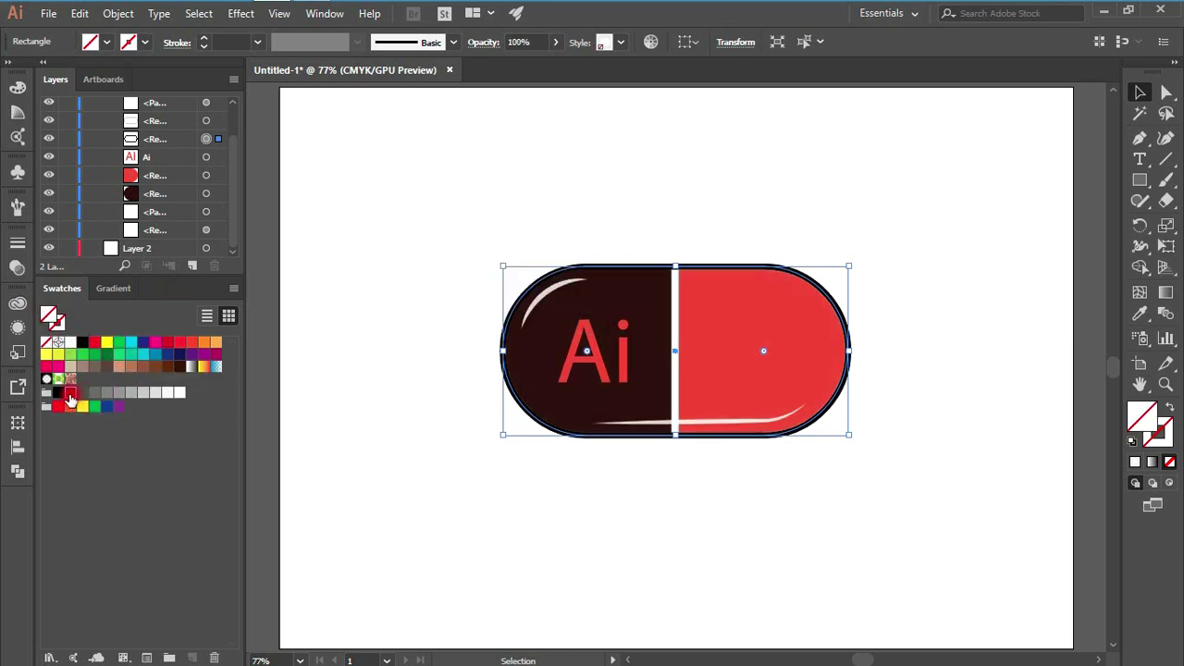
left_click(71, 392)
key("ctrl+z")
- Apply a soft shadow style from the Additive for Blob Brush library to Layer 1's bottommost rounded rectangle and fill it dark gray
left_click(216, 230)
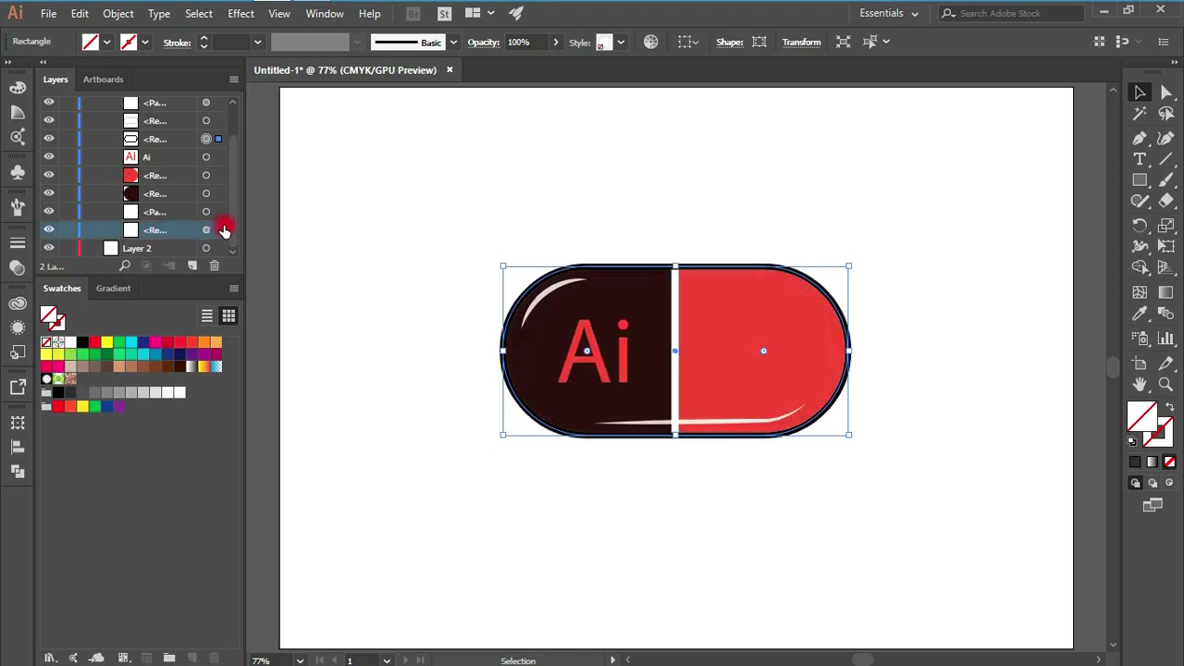
left_click_drag(202, 228, 216, 254)
left_click(216, 231)
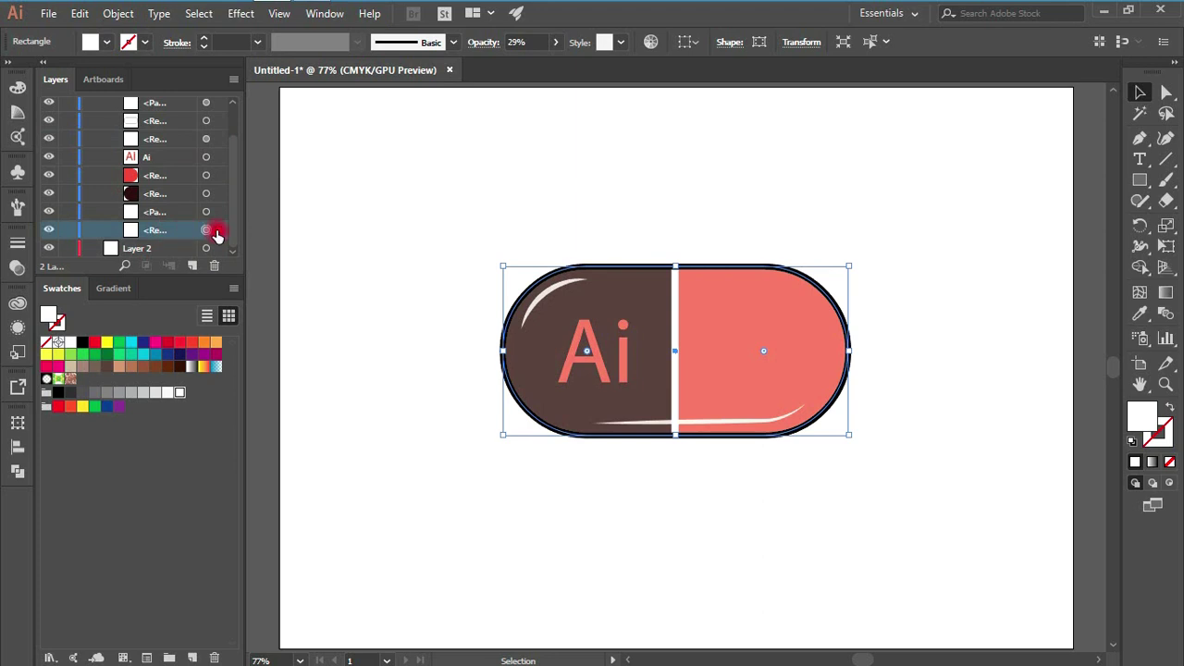
left_click(624, 42)
left_click(518, 178)
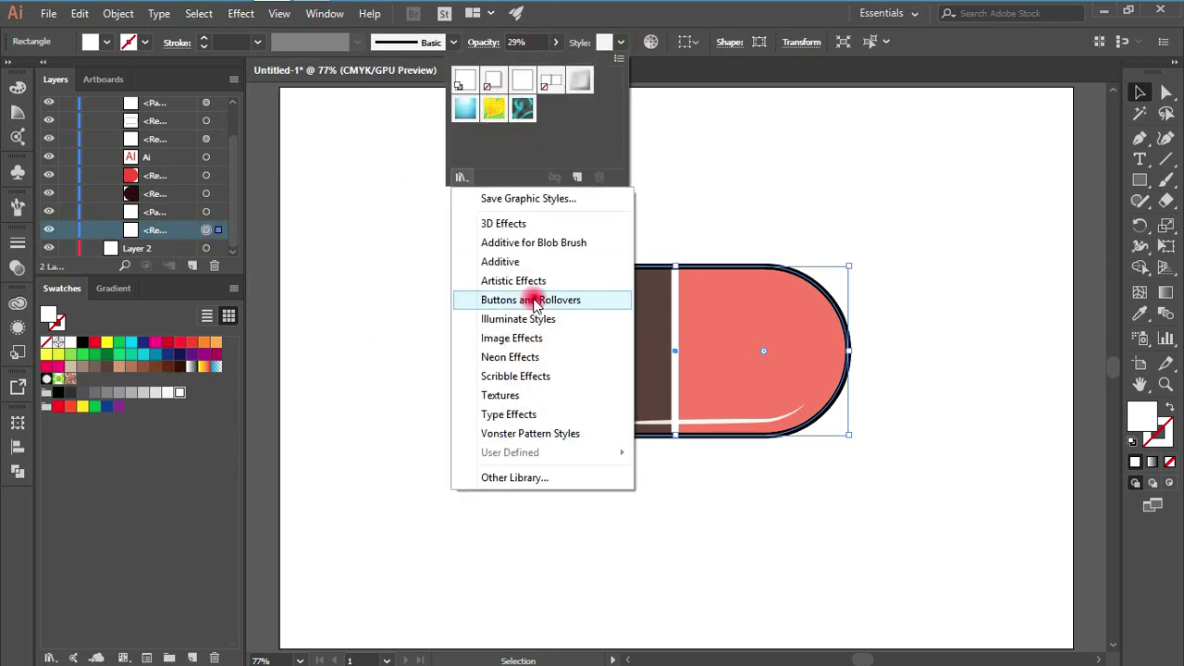
left_click(504, 240)
left_click(516, 247)
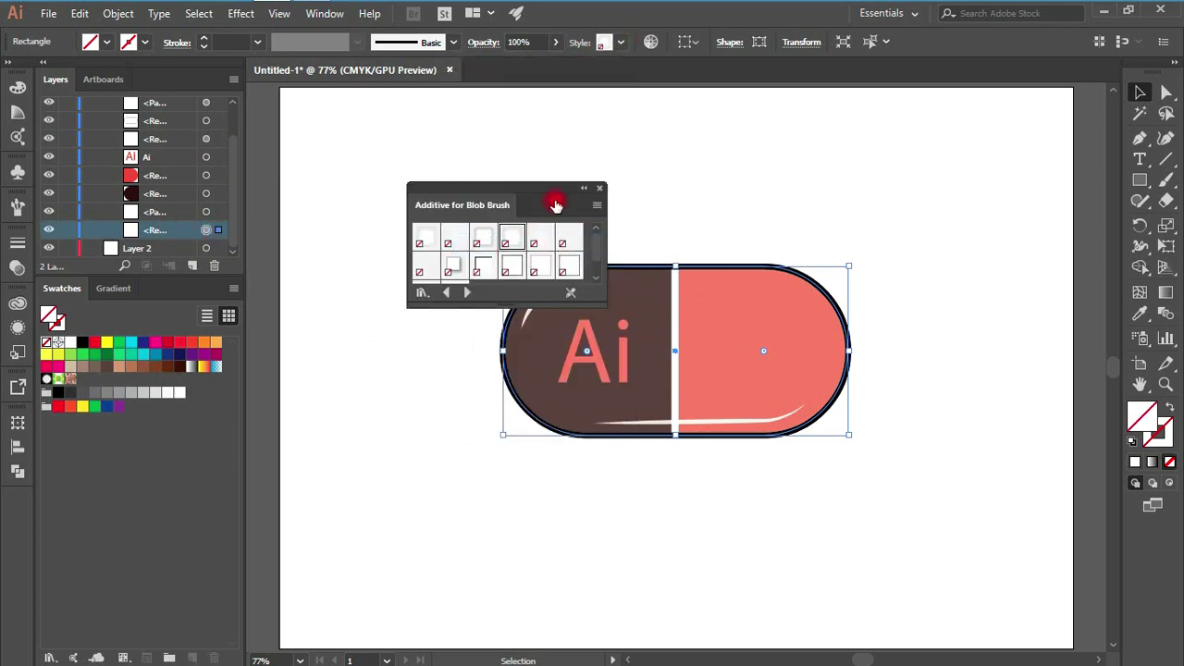
left_click(598, 188)
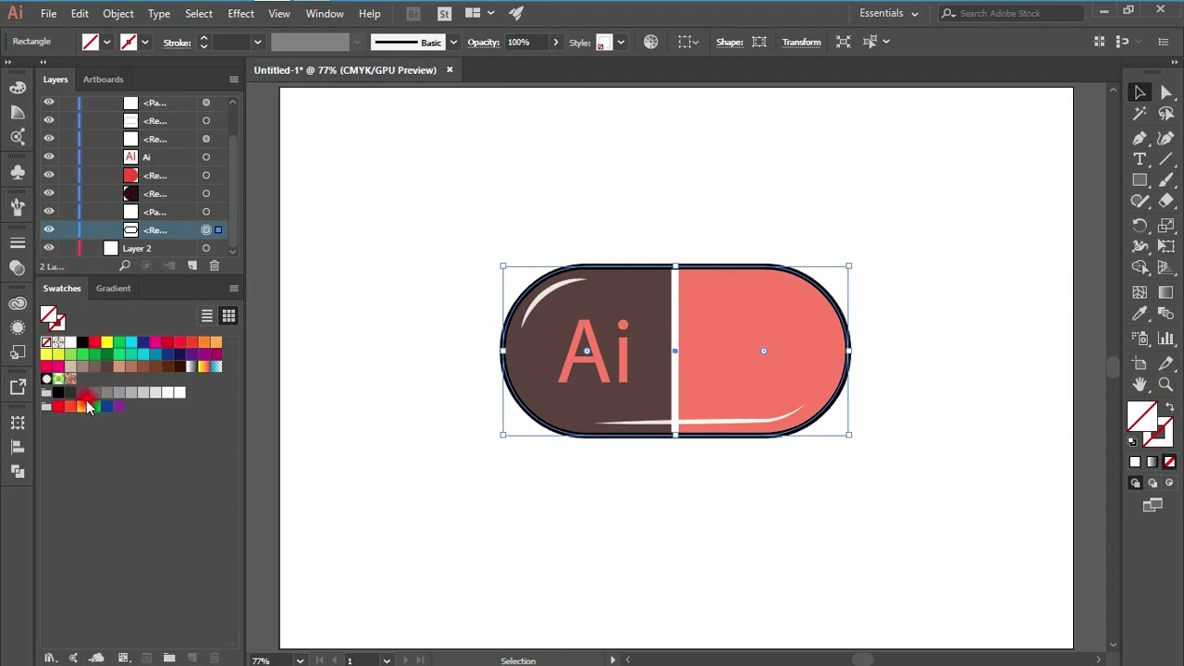
left_click(82, 394)
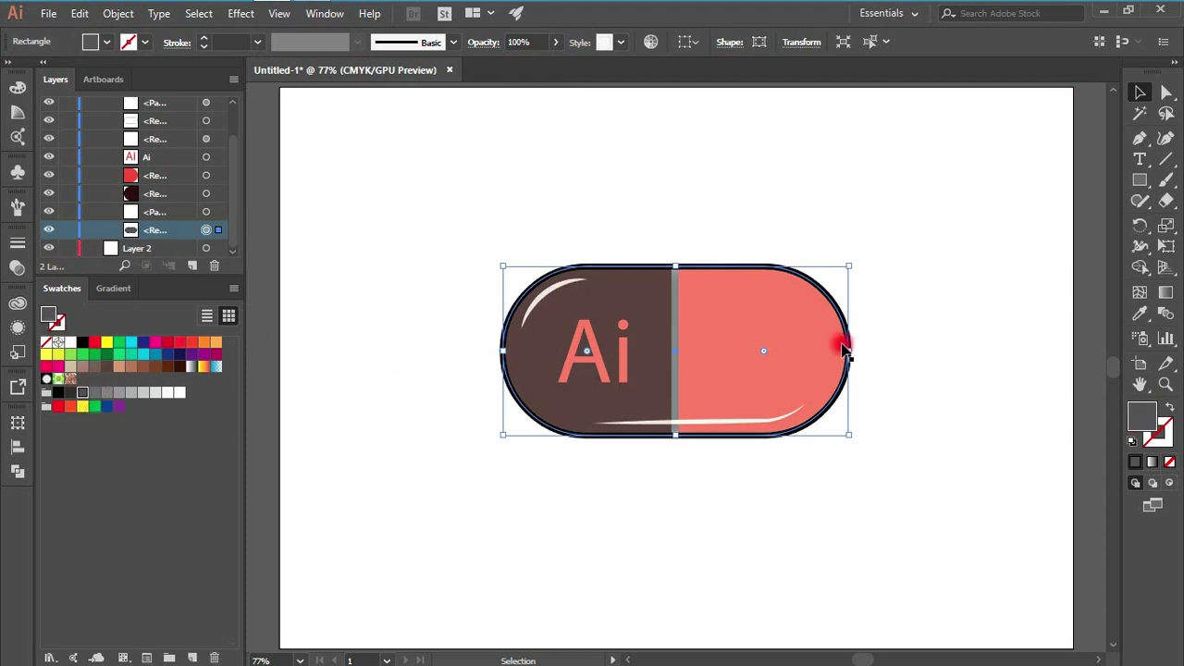
- Shift the gray shadow shape left and slightly down behind the pill, and stretch its upper-right corner a little upward
key("Left")
key("Left")
key("Left")
key("Left")
key("Left")
key("Left")
key("Left")
key("Left")
key("Down")
key("Down")
key("Down")
key("Down")
key("Down")
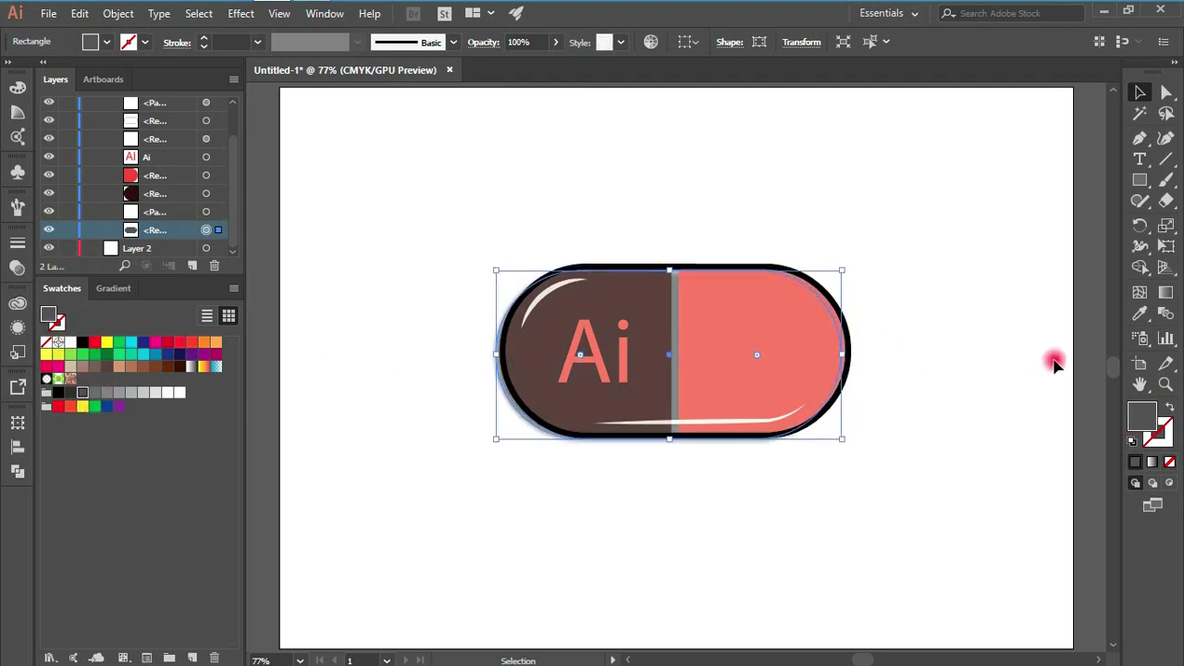
key("Up")
key("Up")
left_click_drag(837, 273, 841, 261)
left_click(1008, 148)
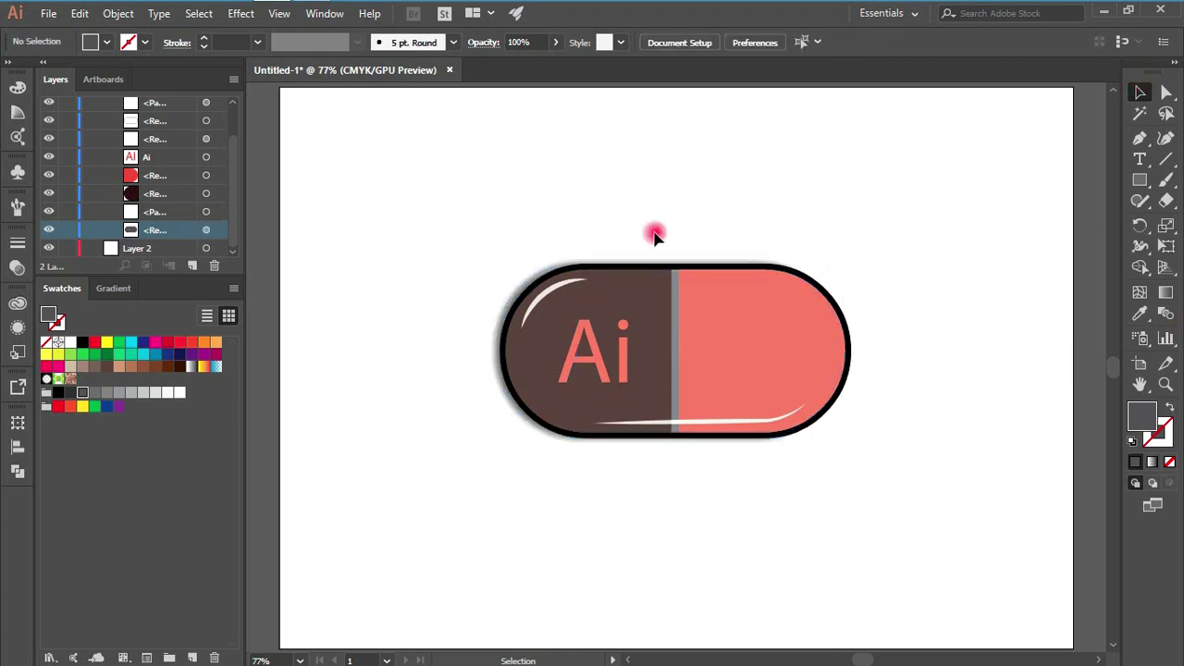
- Draw a rectangle covering the whole artboard on Layer 2 as a background behind the pill
left_click(234, 166)
left_click(90, 106)
left_click(121, 126)
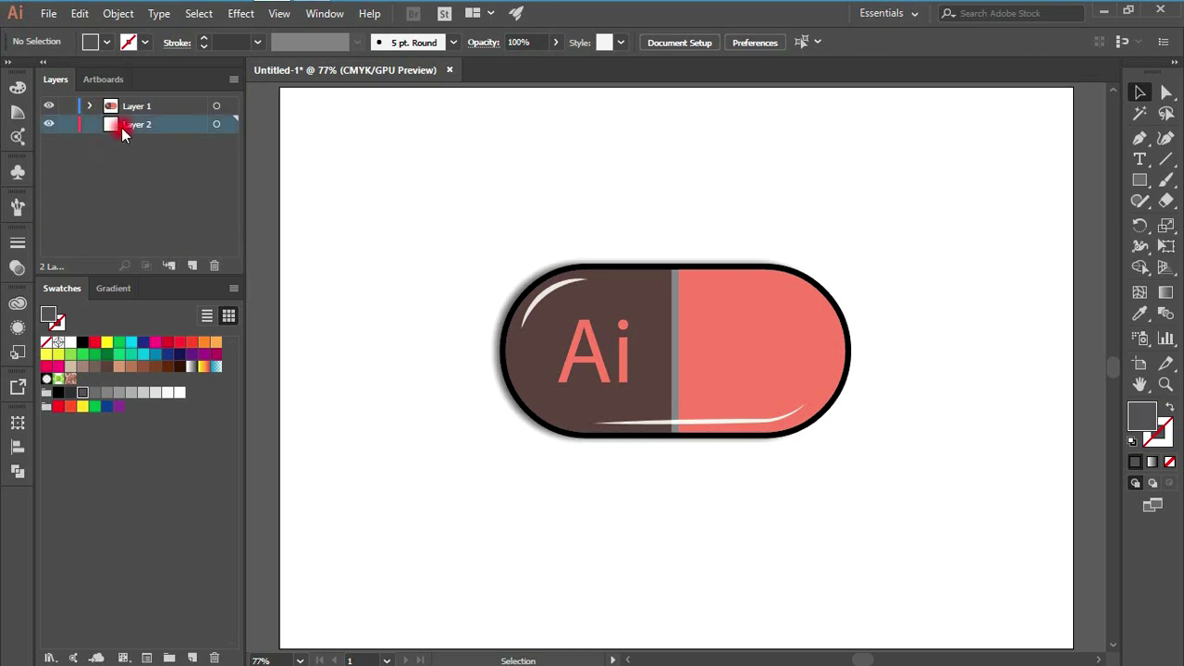
left_click(1139, 180)
left_click_drag(1073, 86, 278, 645)
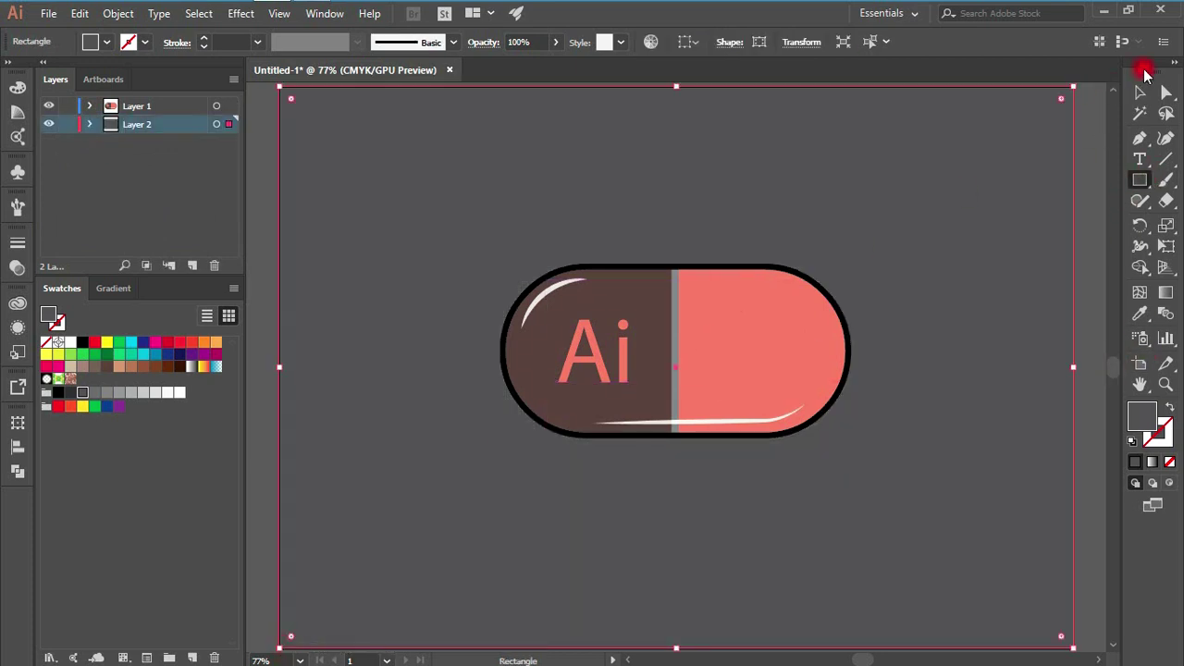
- Try red and off-white fills on the background rectangle and settle on light gray
left_click(1139, 92)
left_click(359, 314)
left_click(191, 343)
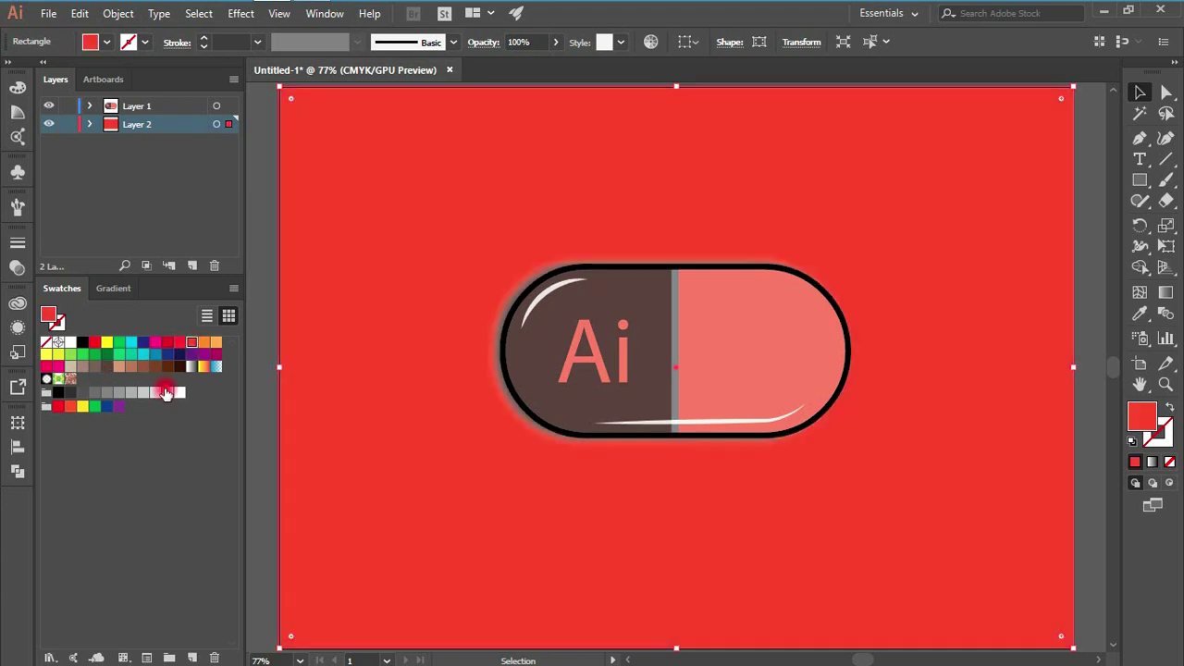
left_click(169, 393)
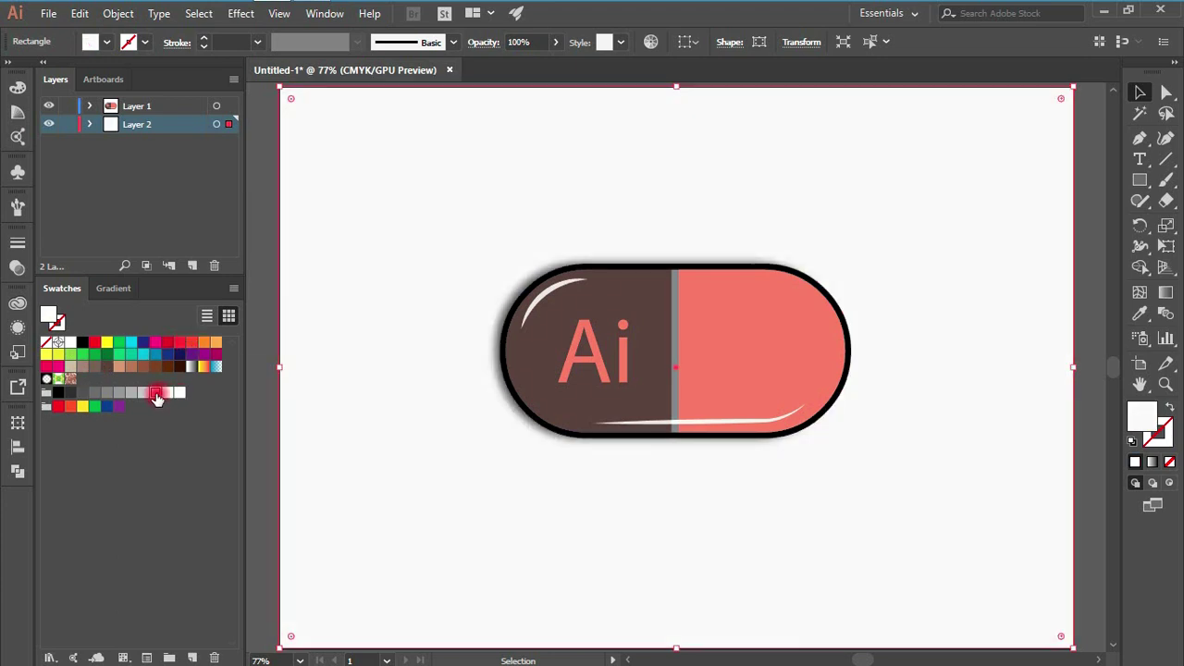
left_click(156, 393)
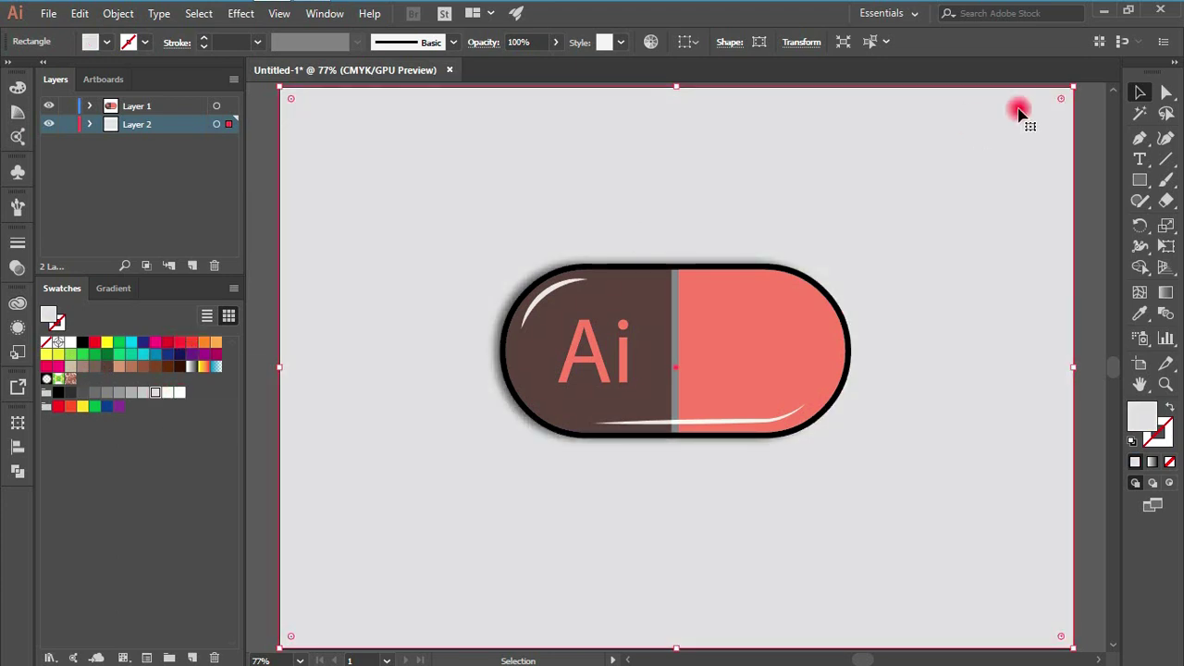
- Fill the background rectangle with a white-to-black linear gradient
left_click(88, 107)
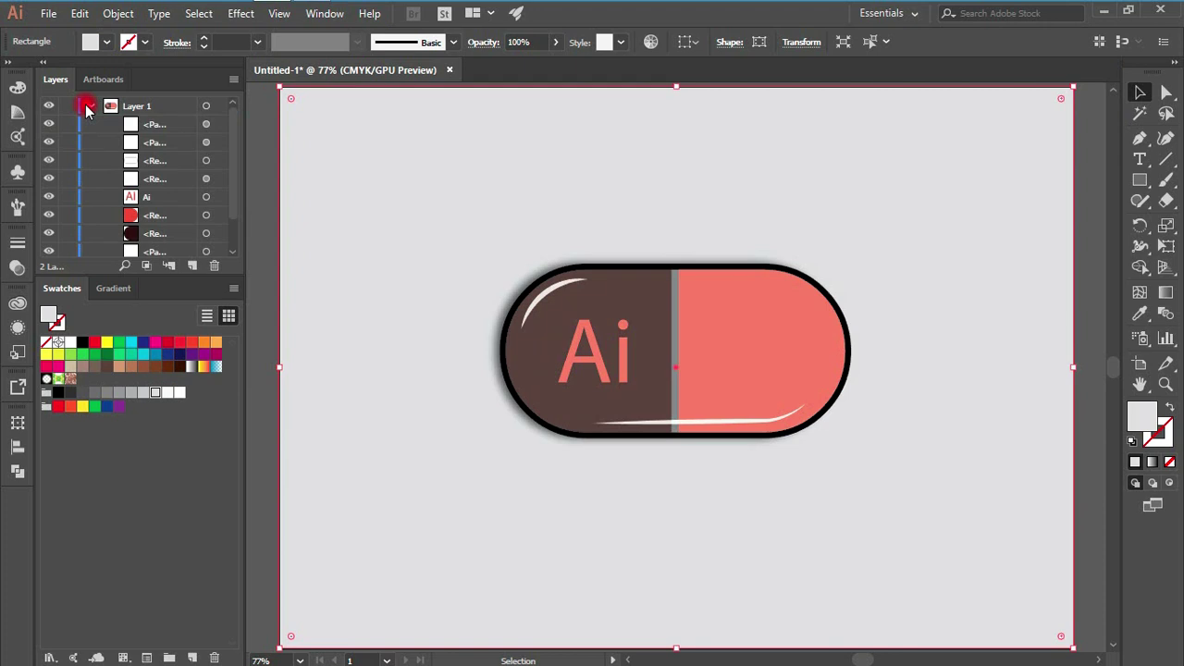
left_click(113, 288)
left_click(74, 494)
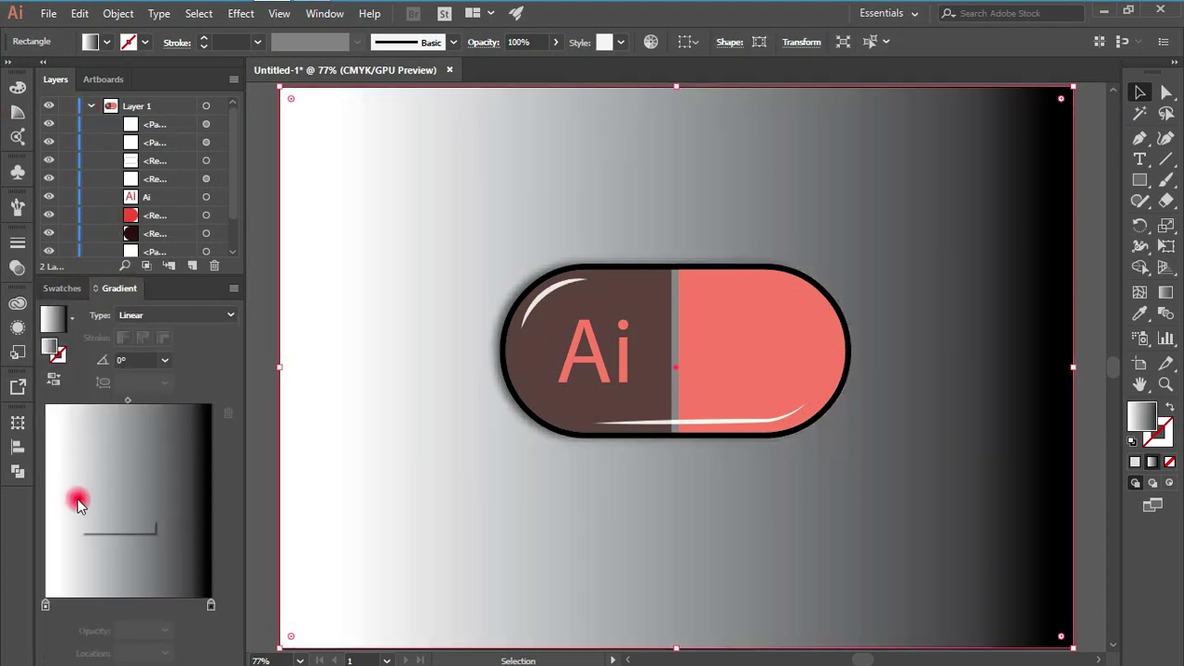
- Recolor the background gradient's white stop to a light blue with 36% cyan and reduced magenta
left_click(48, 607)
double_click(49, 607)
left_click(18, 292)
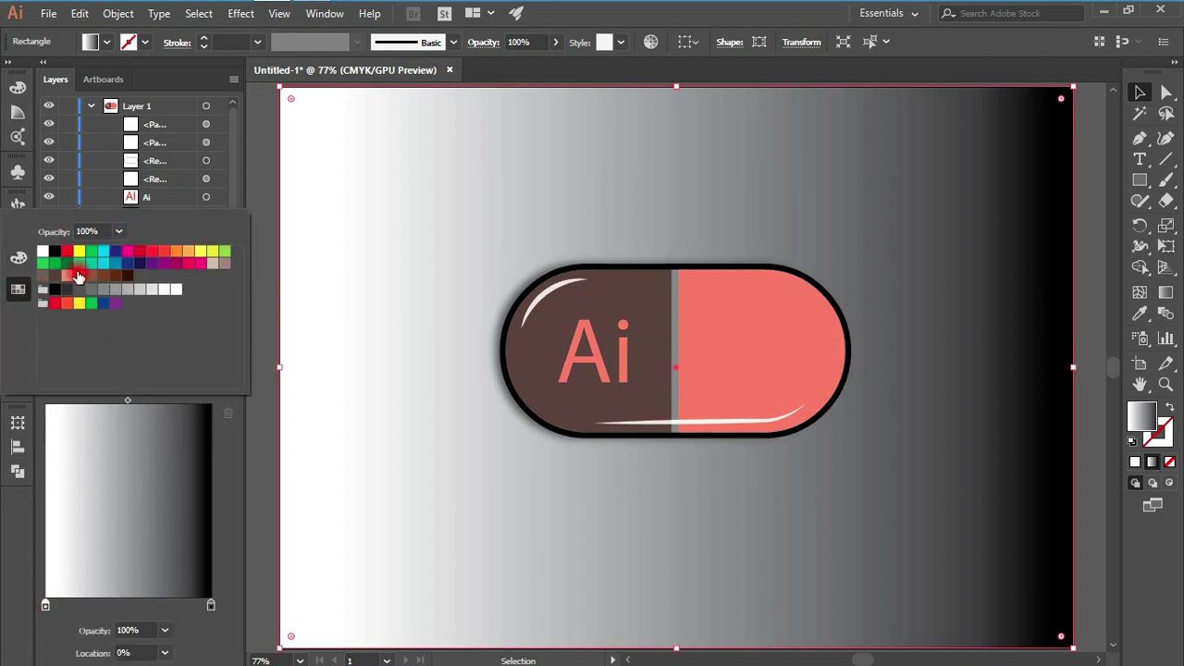
left_click(107, 268)
left_click(18, 258)
left_click_drag(150, 259, 129, 267)
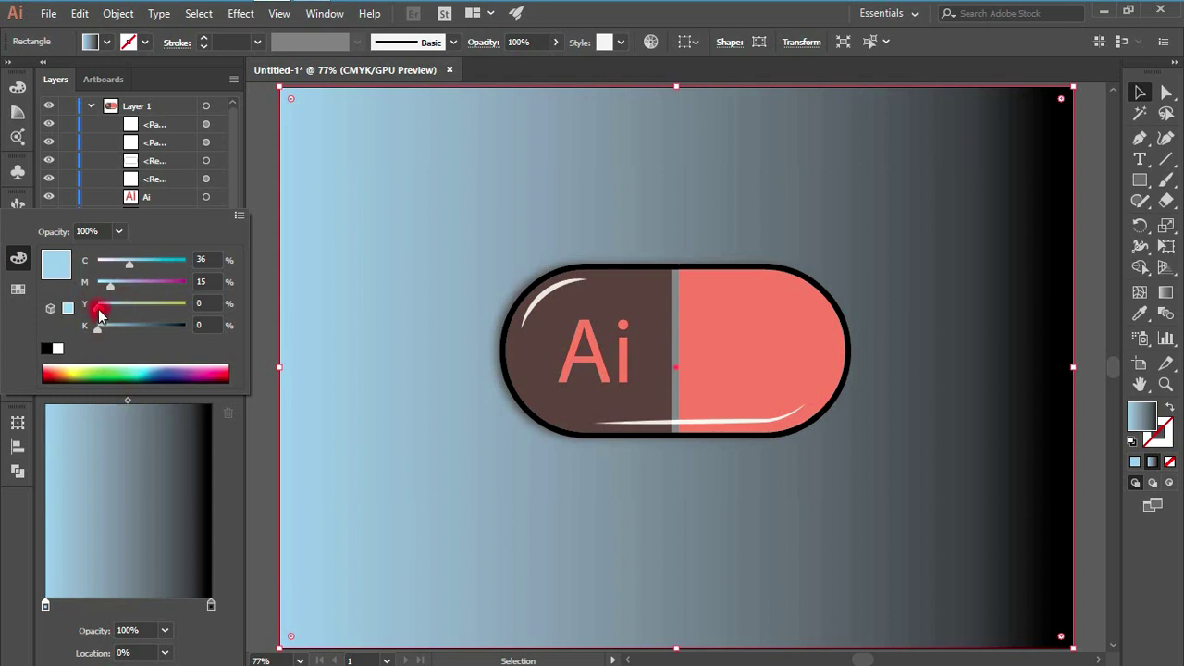
left_click_drag(107, 292, 102, 282)
left_click(195, 286)
- Try deep blue, teal and bright cyan on the background gradient's black end stop
double_click(211, 606)
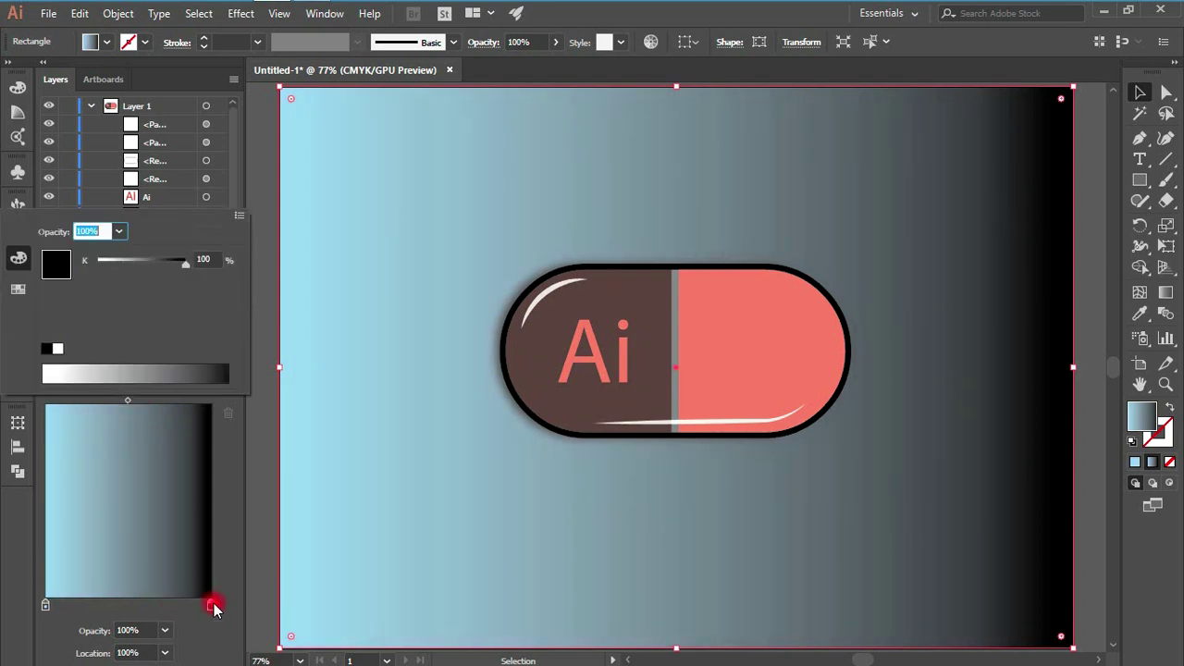
left_click(17, 289)
left_click(115, 263)
left_click(17, 259)
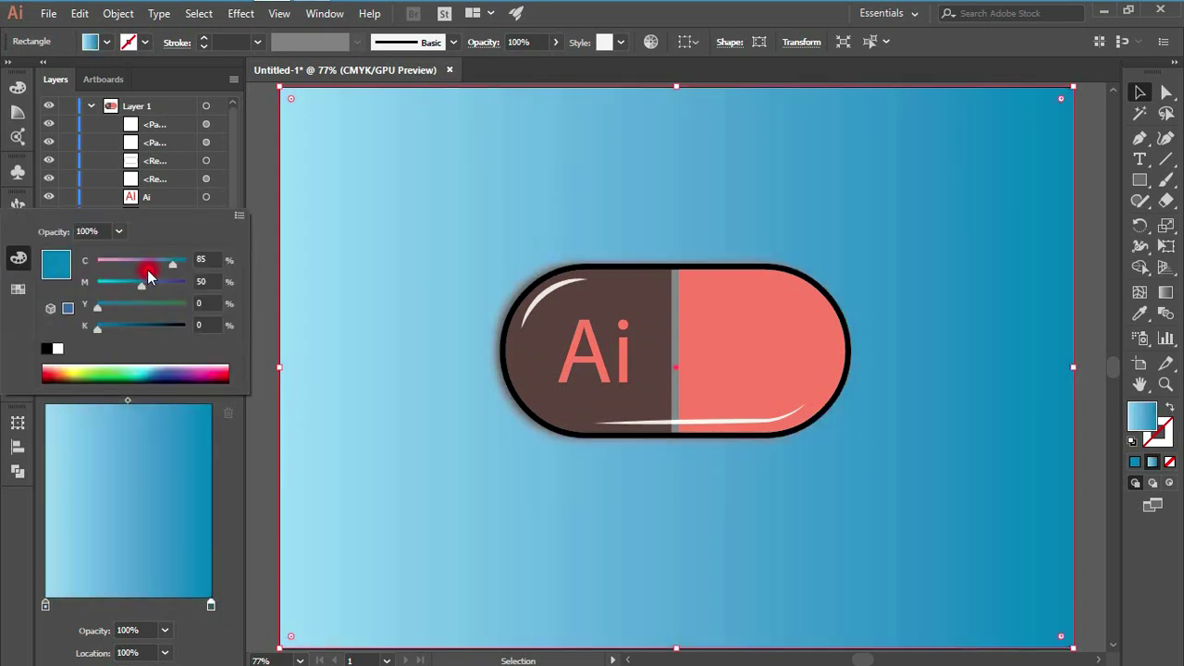
left_click(188, 264)
left_click_drag(141, 285, 115, 285)
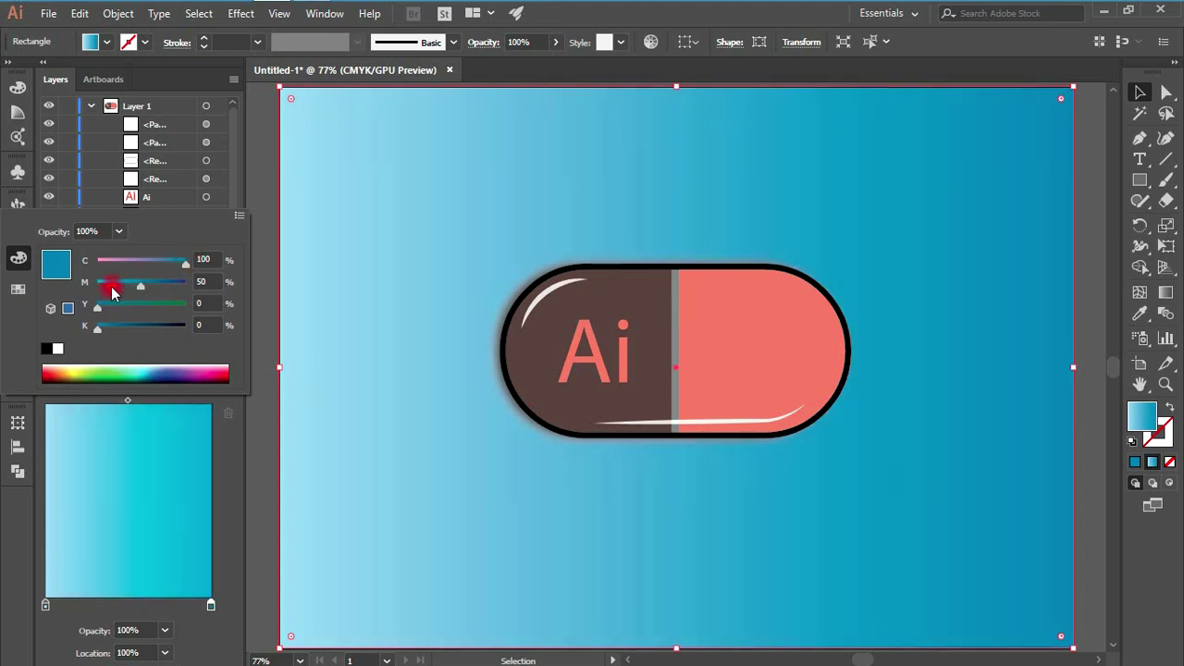
left_click(18, 289)
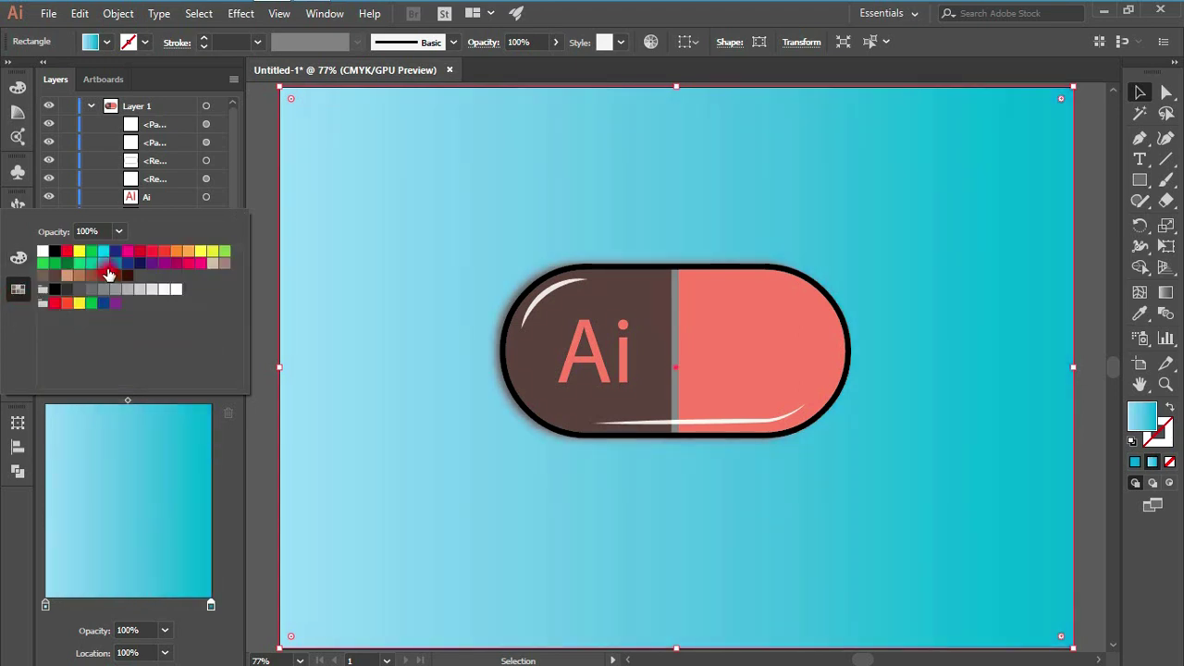
left_click(104, 266)
left_click(103, 251)
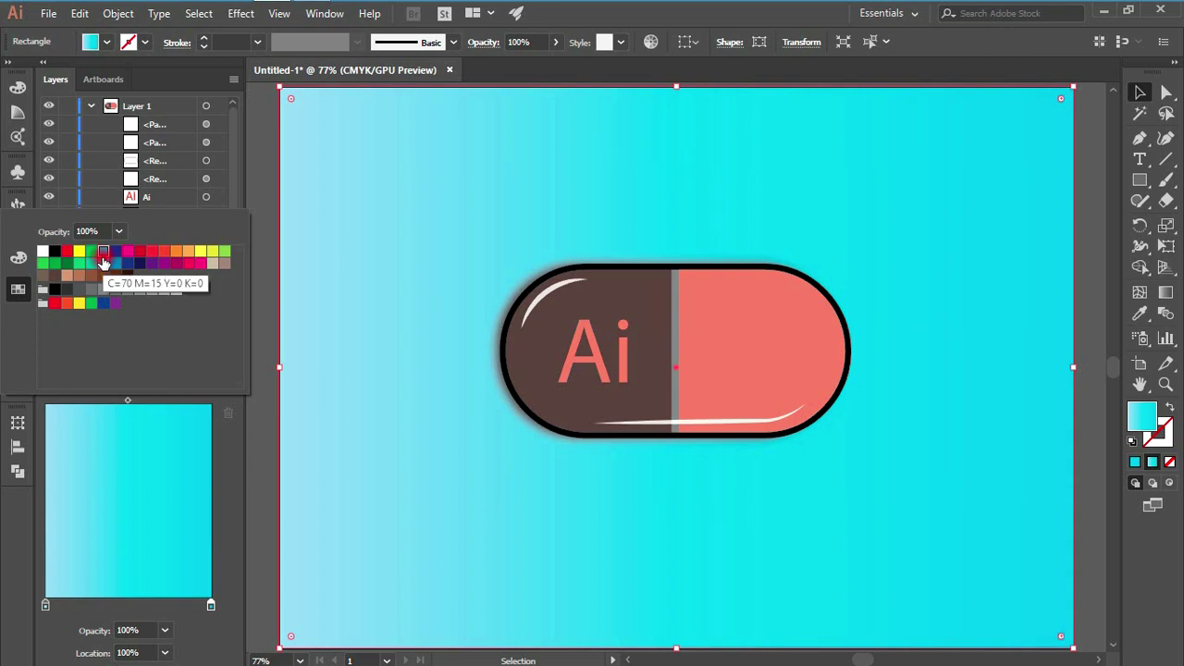
- Pick a light aqua for the background gradient's end stop and lower its cyan to make it paler
left_click(20, 259)
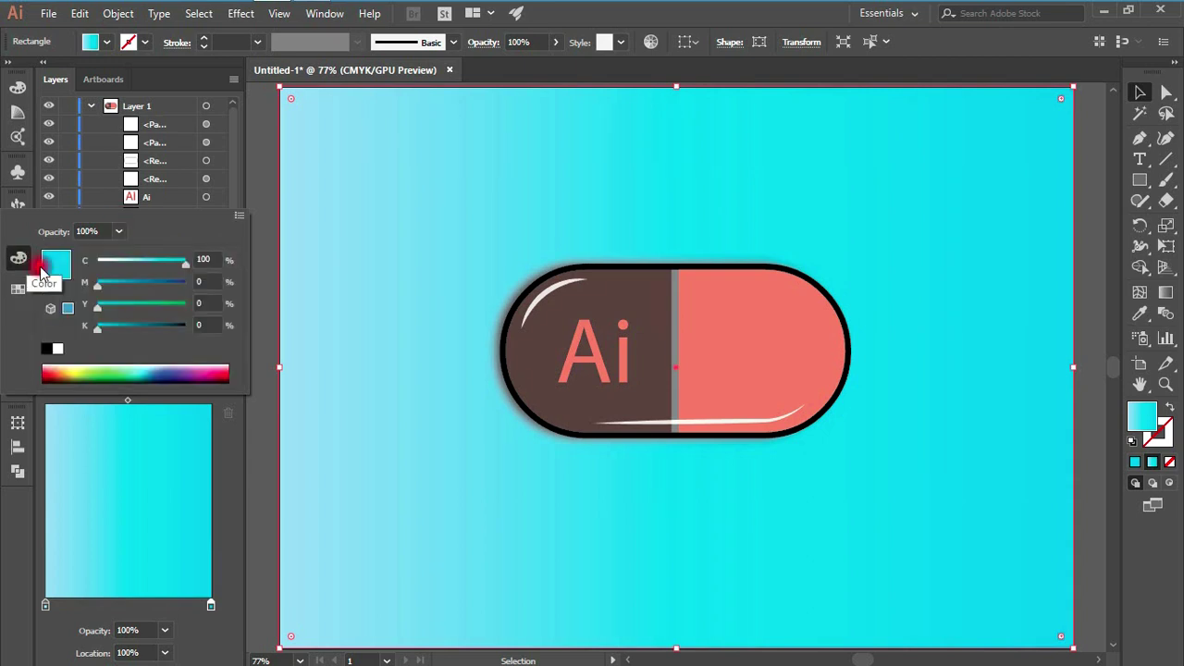
left_click(135, 369)
left_click(136, 368)
left_click(136, 366)
left_click_drag(136, 367, 136, 366)
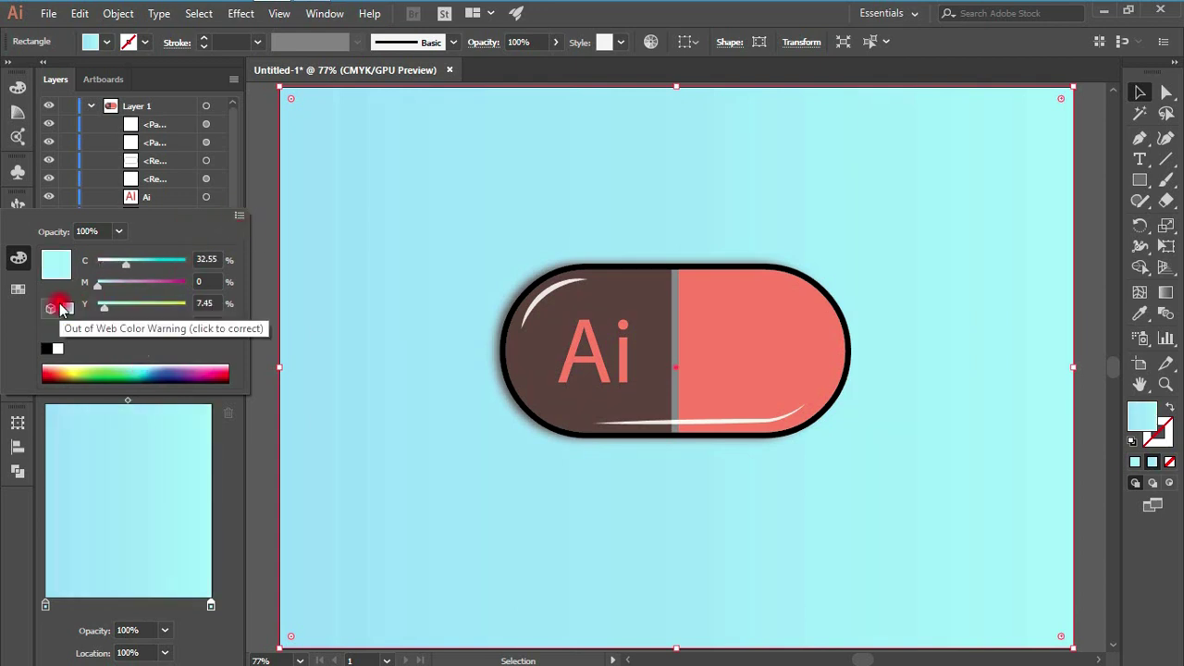
left_click_drag(126, 270, 112, 267)
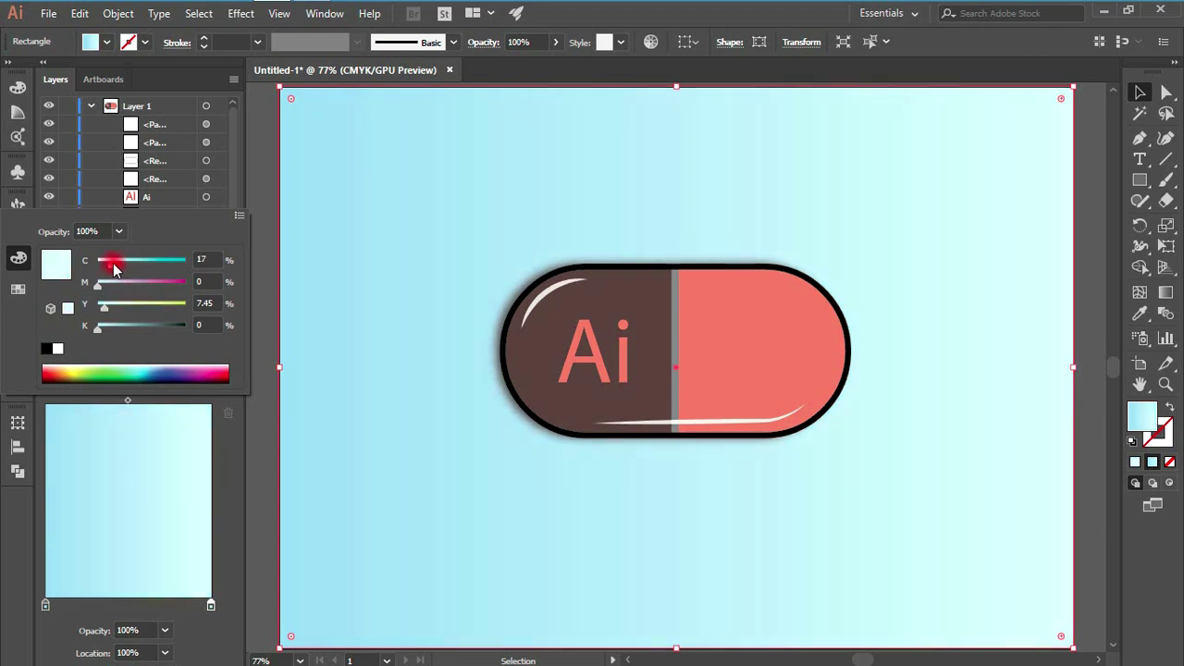
- Set the background gradient's angle to 30°
left_click(196, 449)
left_click(164, 360)
left_click(186, 158)
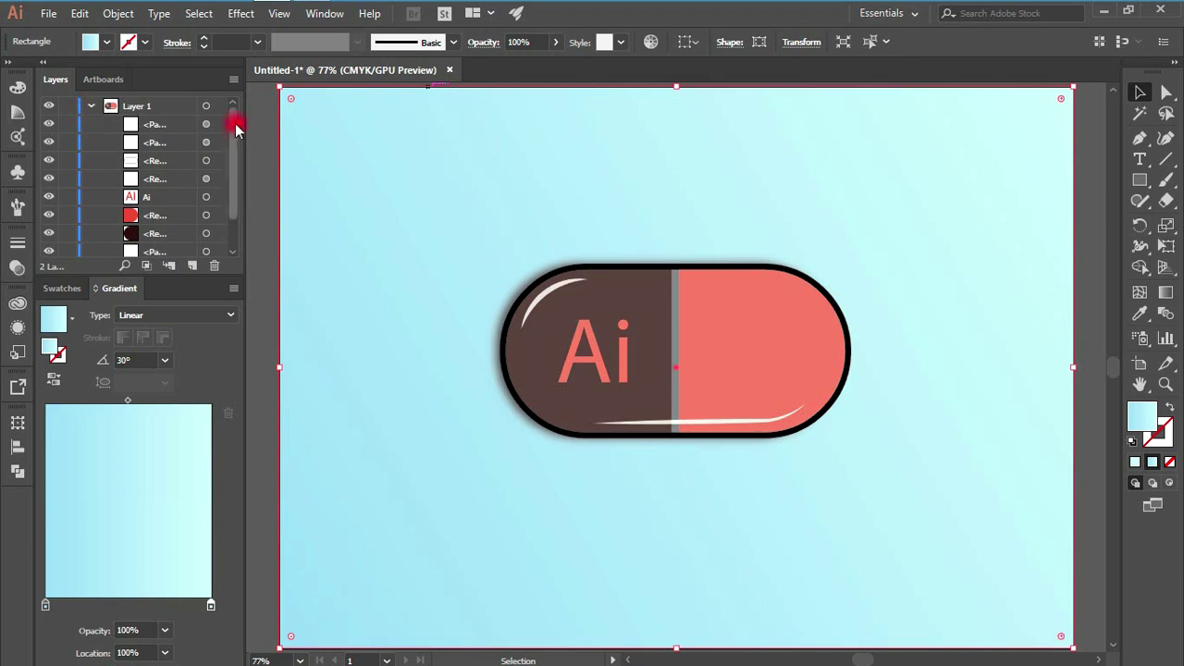
- Change the fill of the shadow shape at the bottom of Layer 1 to a lighter, medium gray
left_click_drag(235, 126, 243, 171)
left_click(157, 228)
left_click(62, 288)
left_click(94, 393)
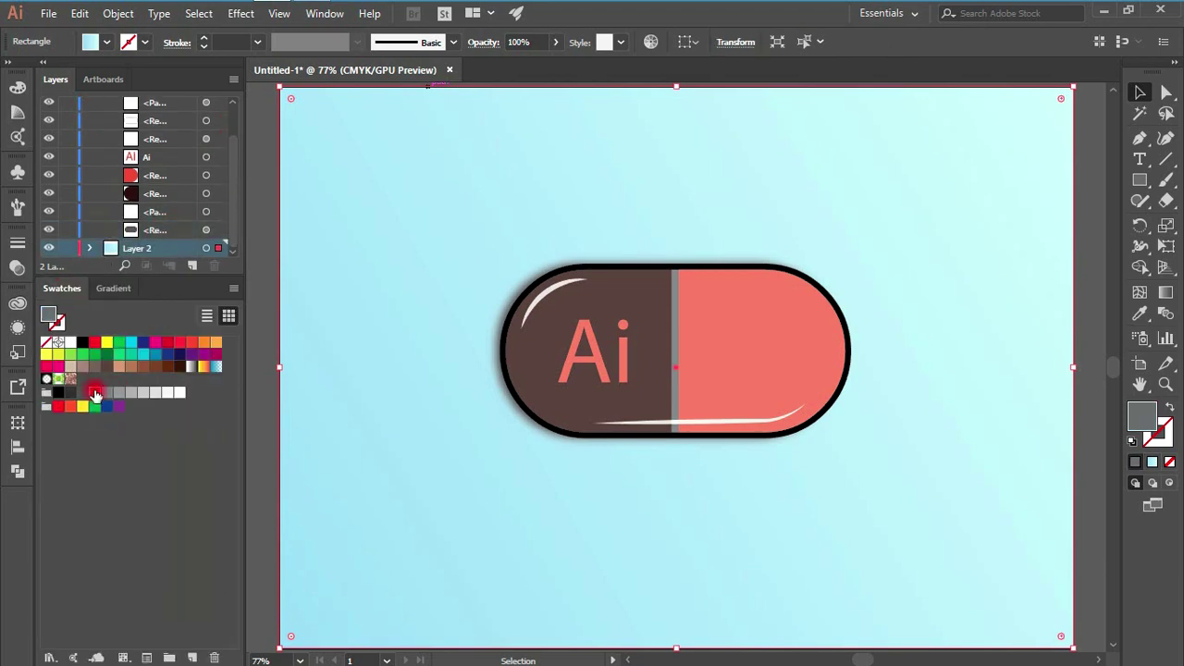
left_click(95, 392)
key("ctrl+z")
left_click(219, 229)
left_click(95, 392)
left_click(120, 392)
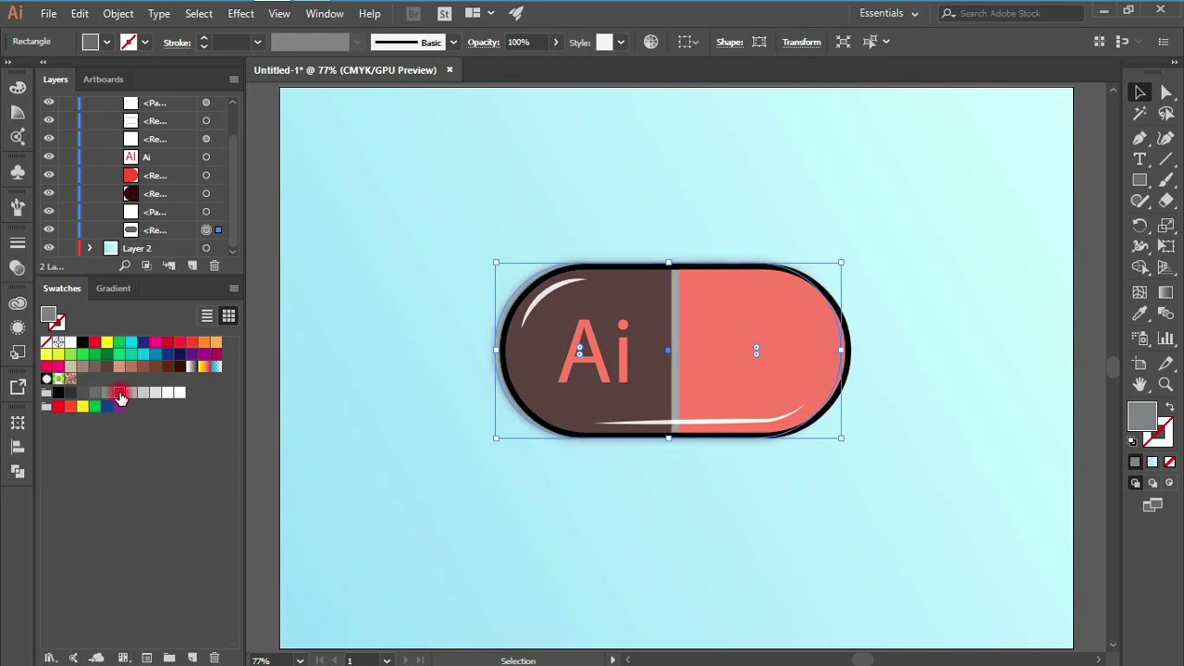
- Nudge the shadow shape slightly down so it sits below the pill's lower edge
key("Down")
key("Down")
key("Down")
key("Down")
key("Down")
key("Down")
key("Down")
key("Down")
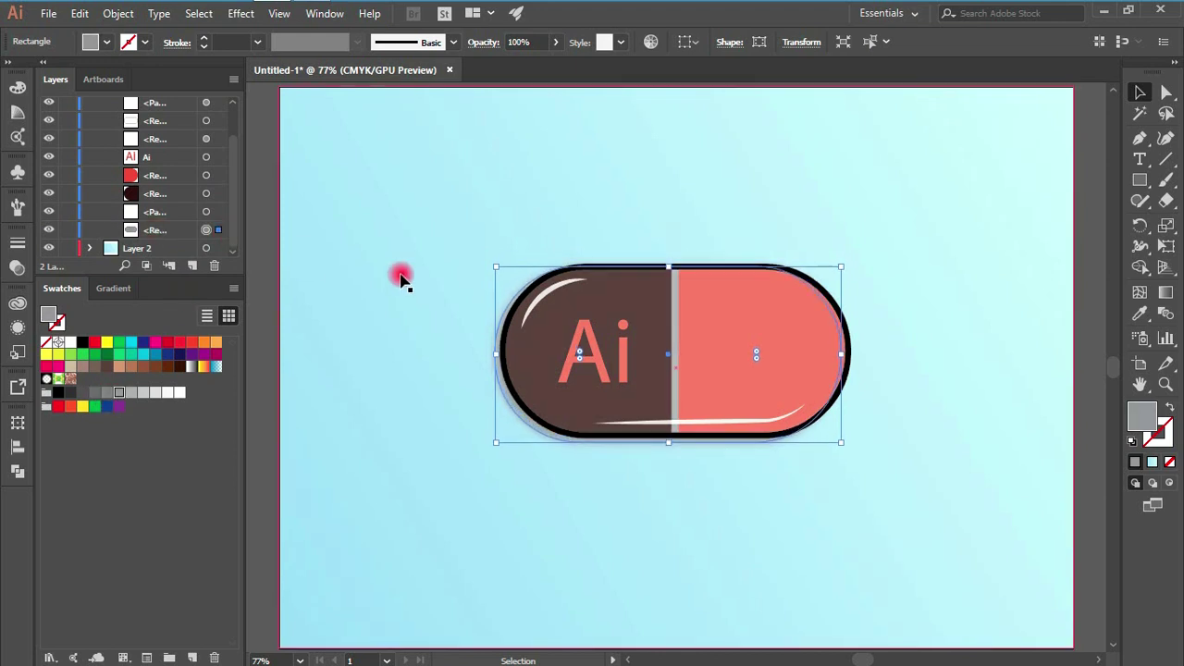
left_click(1095, 181)
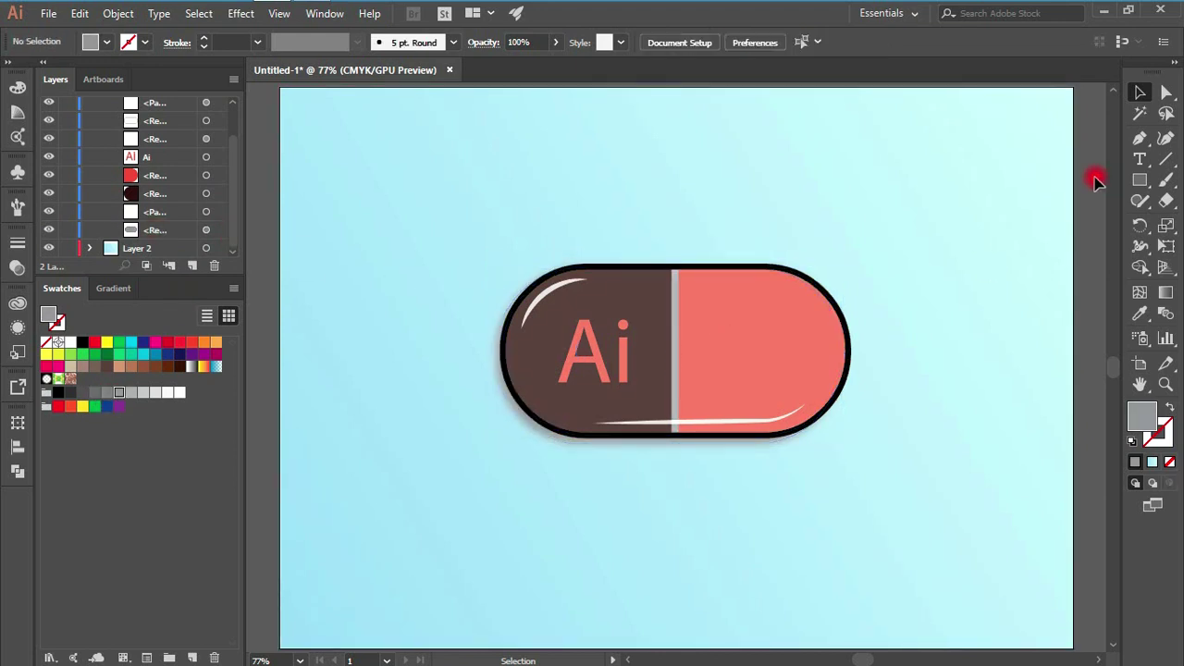
- Apply the Airbrush 1 style from the Additive for Blob Brush library to the shadow shape and refill it medium gray
left_click(500, 393)
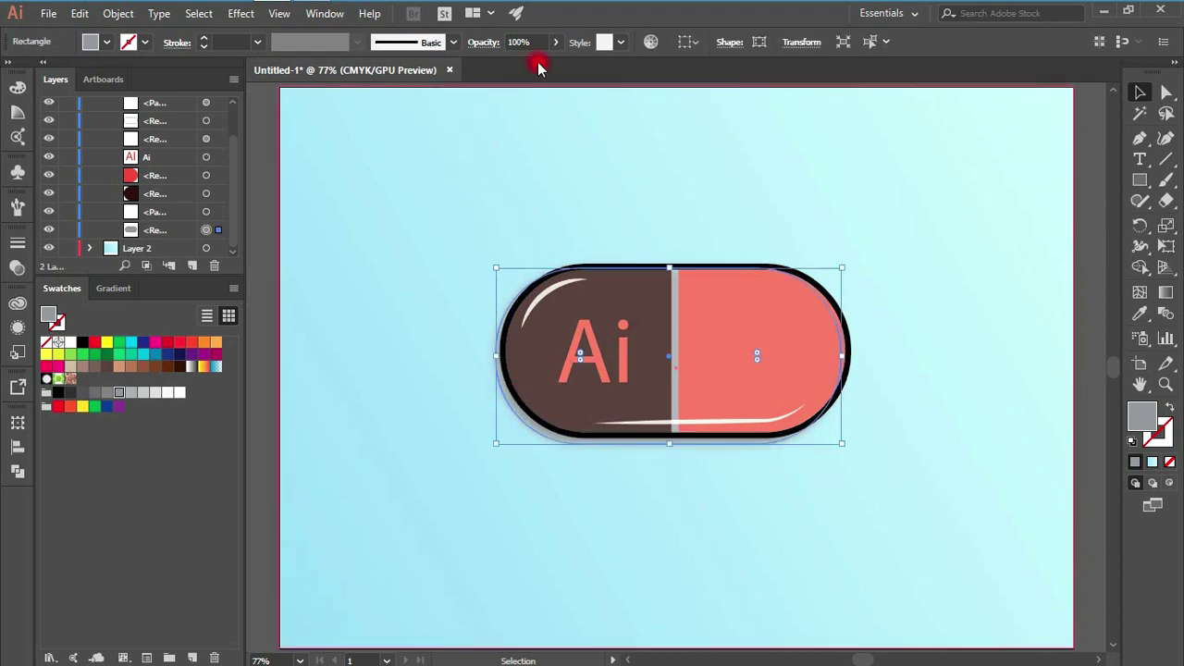
left_click(623, 43)
left_click(460, 176)
left_click(497, 243)
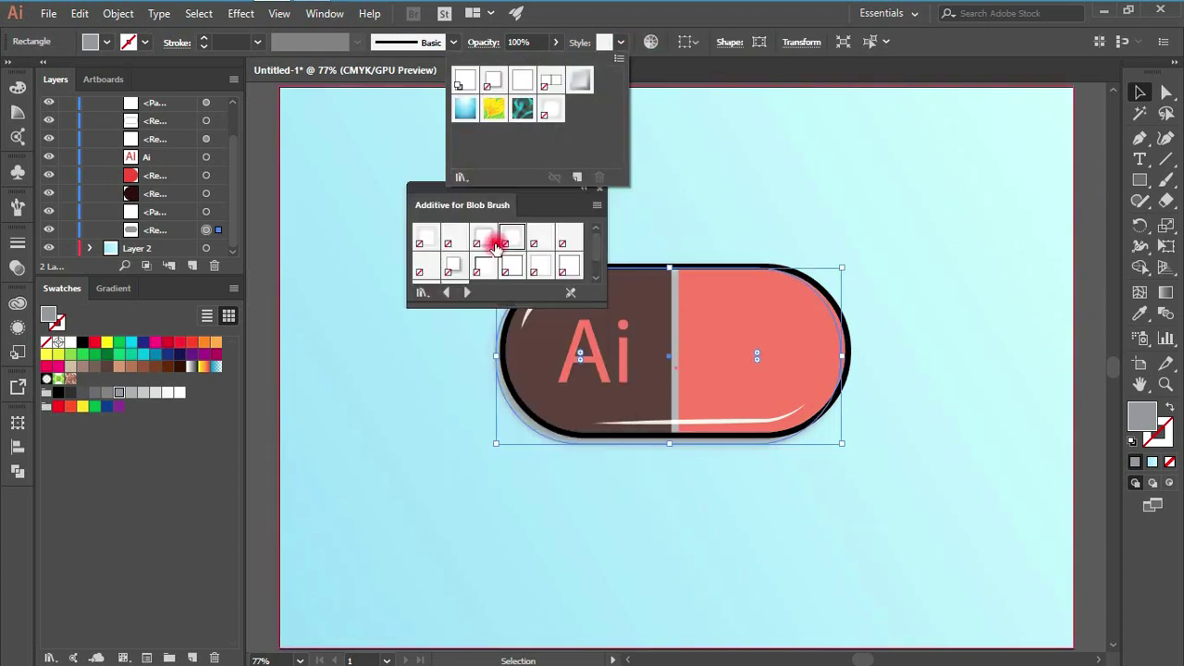
left_click(423, 238)
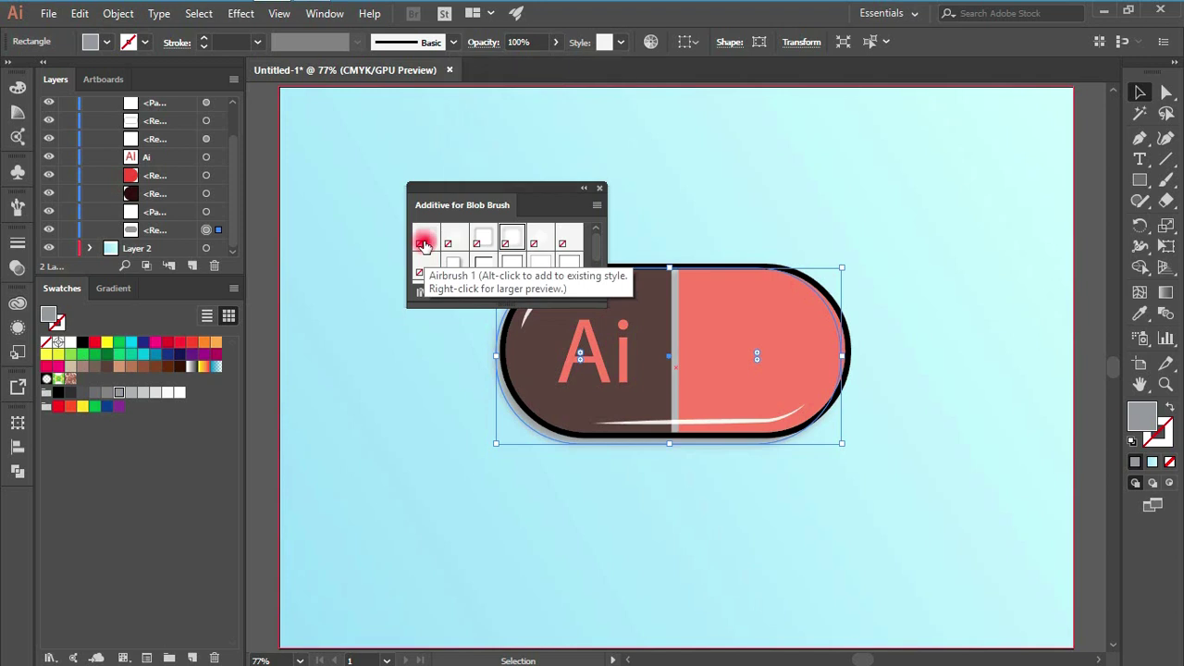
left_click(578, 191)
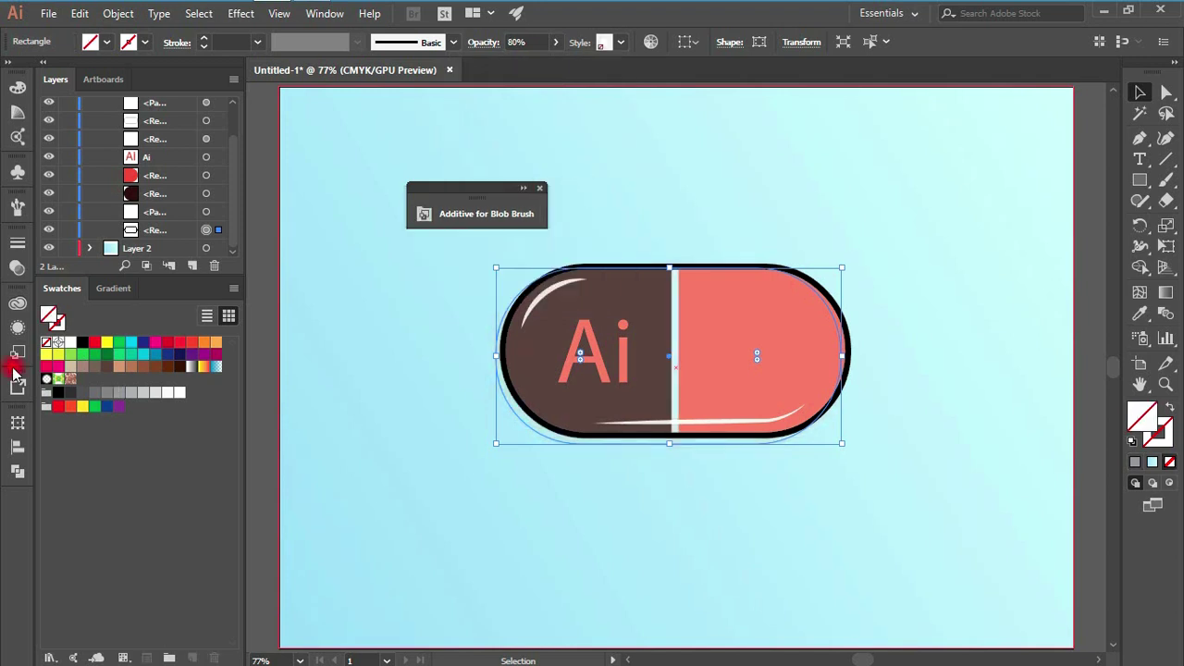
left_click(117, 393)
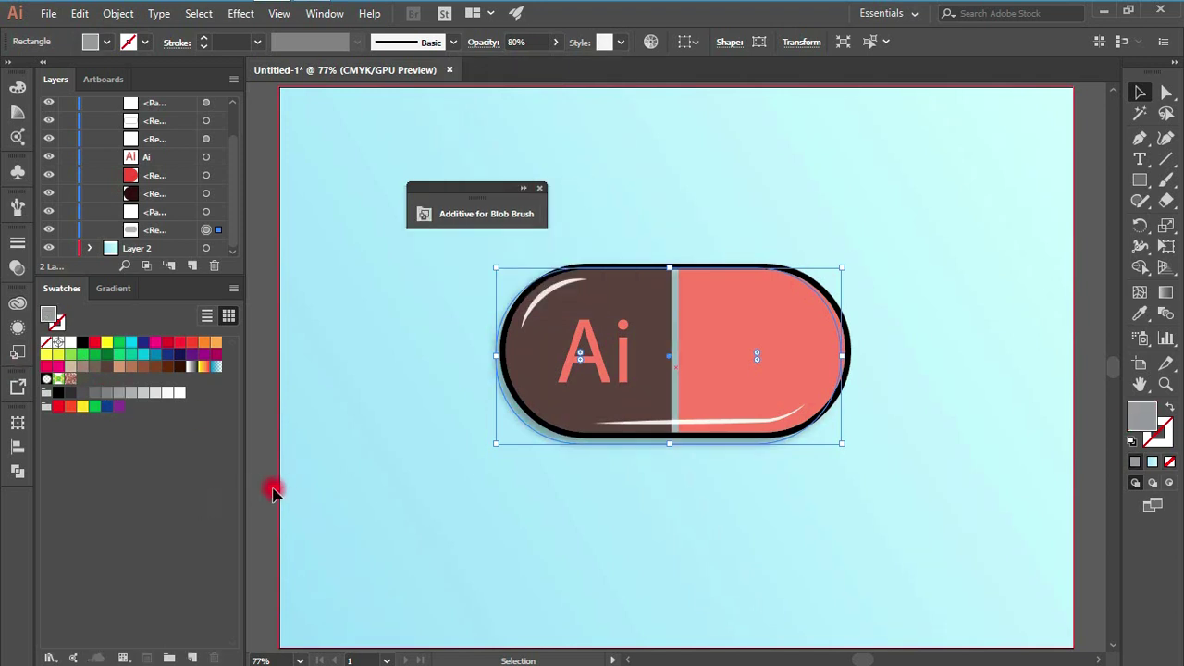
left_click(257, 494)
left_click(540, 188)
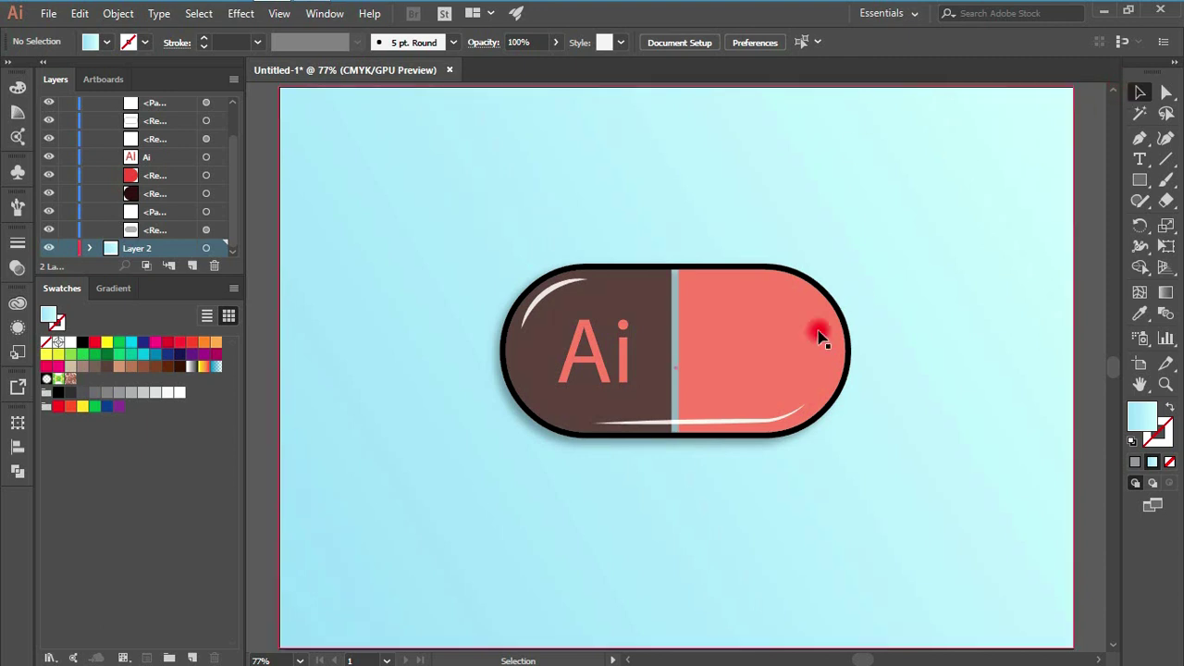
left_click(550, 438)
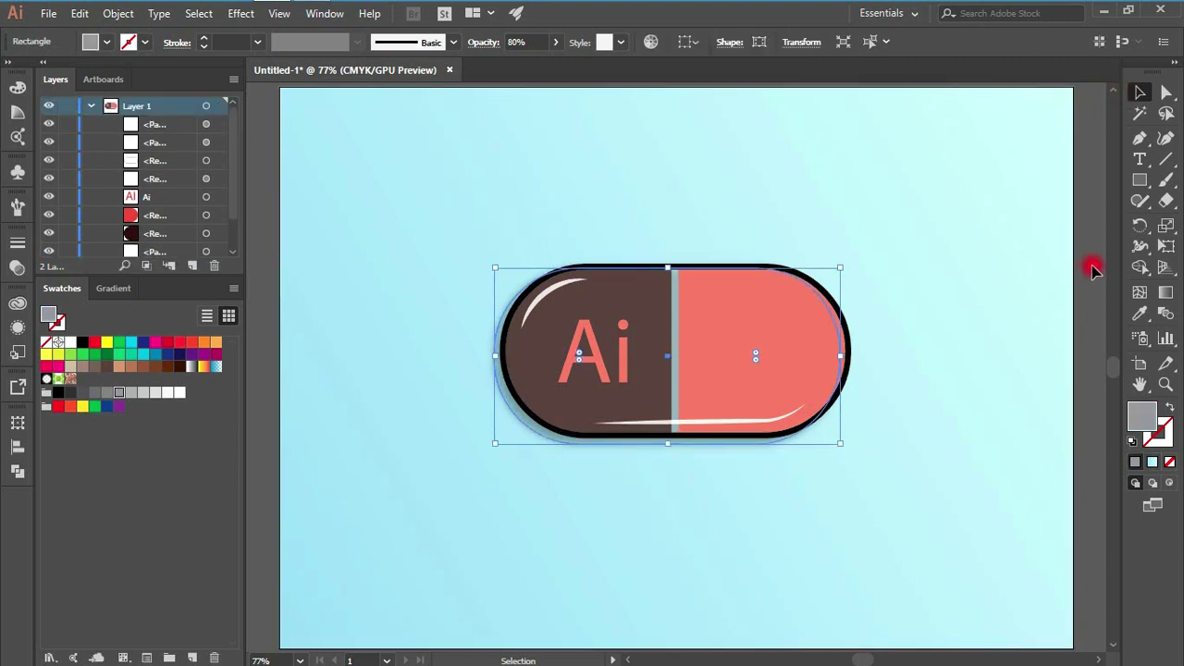
left_click(1092, 270)
- Draw a three-point open path beside the pill's lower-left end and round its corner to about 89 pt
left_click(1137, 139)
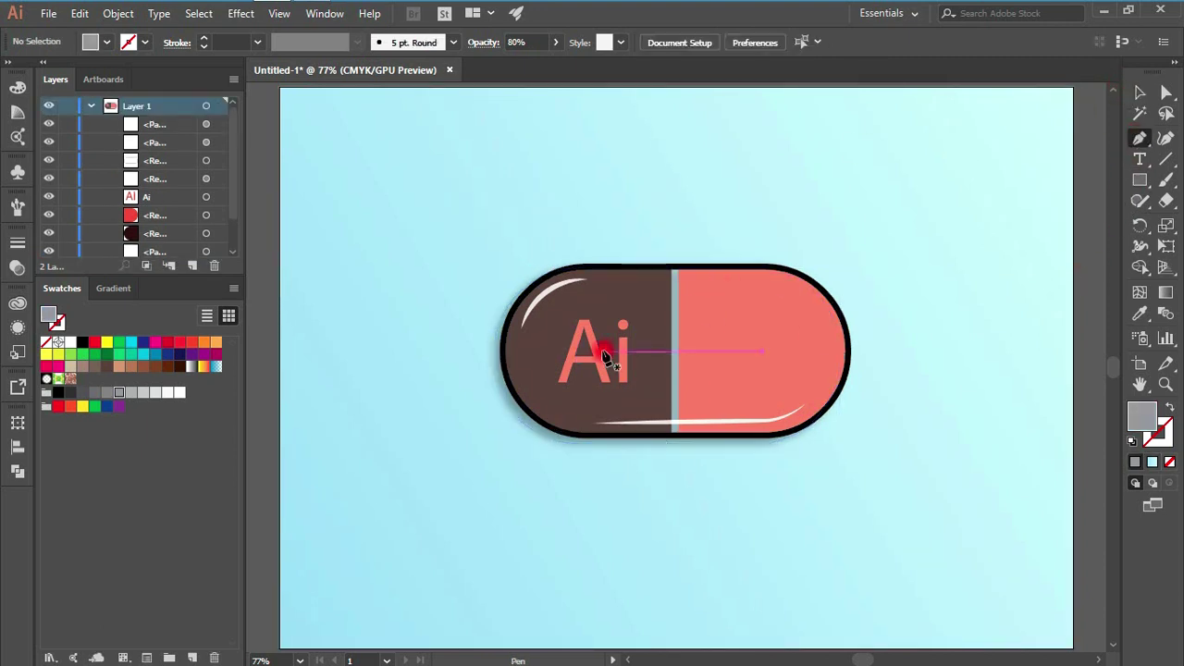
left_click(418, 342)
left_click(429, 418)
left_click(494, 452)
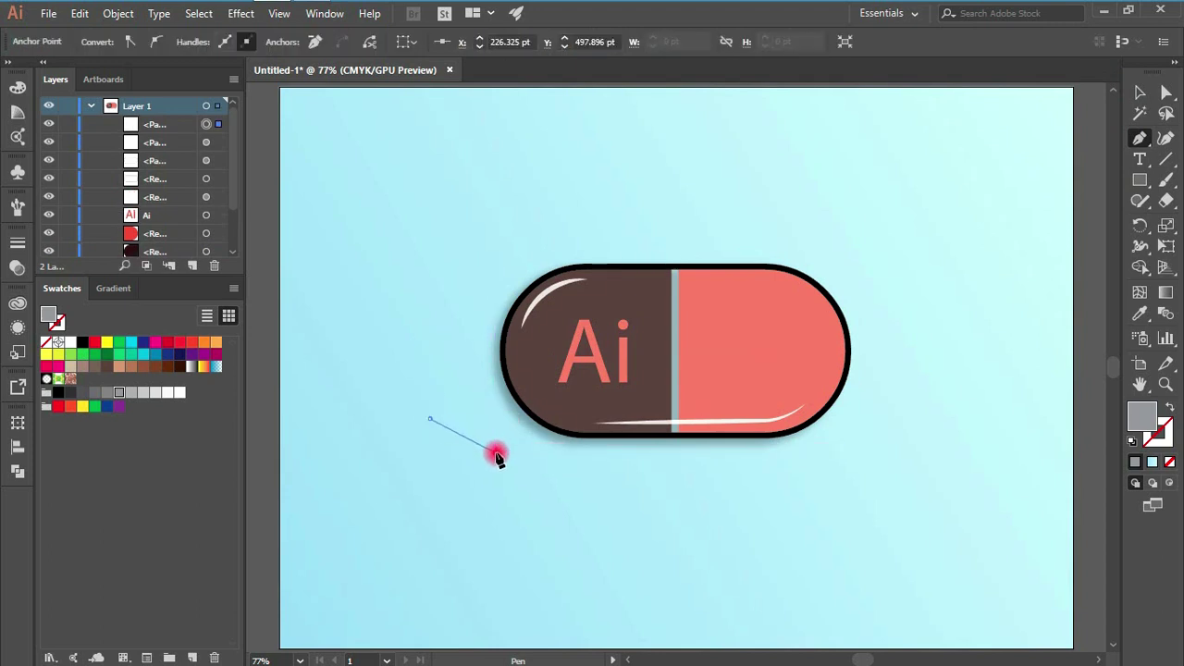
left_click(1140, 93)
left_click(1167, 93)
left_click(431, 419)
mouse_move(442, 410)
left_mouse_down()
mouse_move(553, 349)
mouse_move(462, 402)
left_mouse_up()
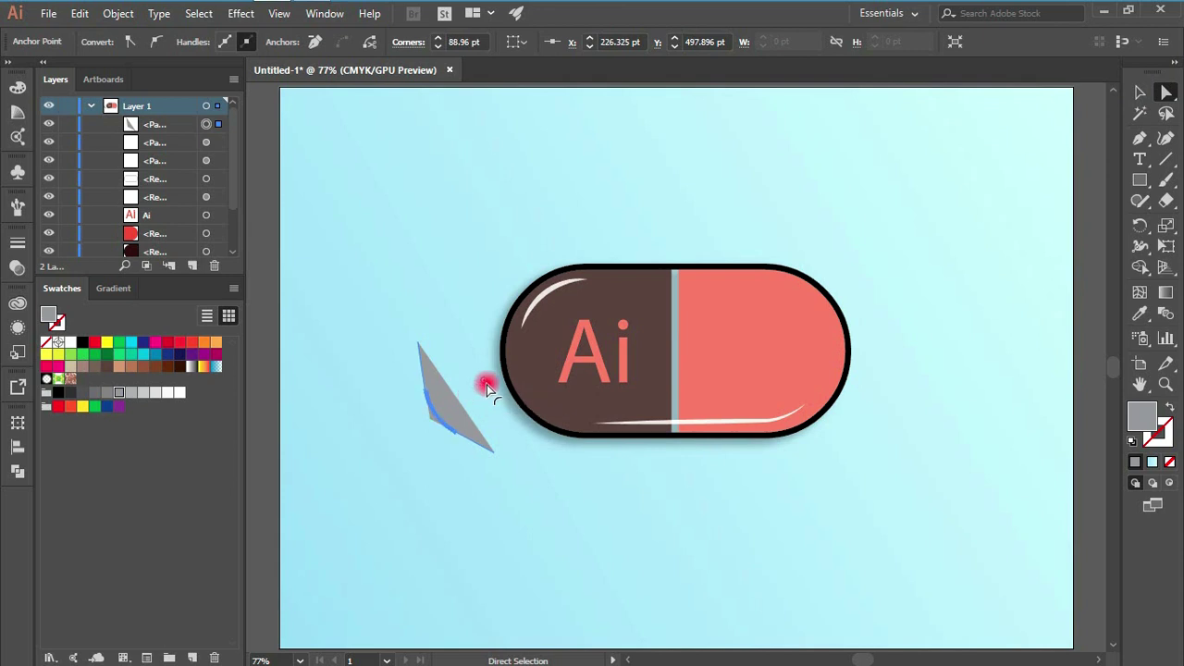
- Remove the new curve's fill and give it a dark gray stroke
left_click(47, 342)
left_click(99, 393)
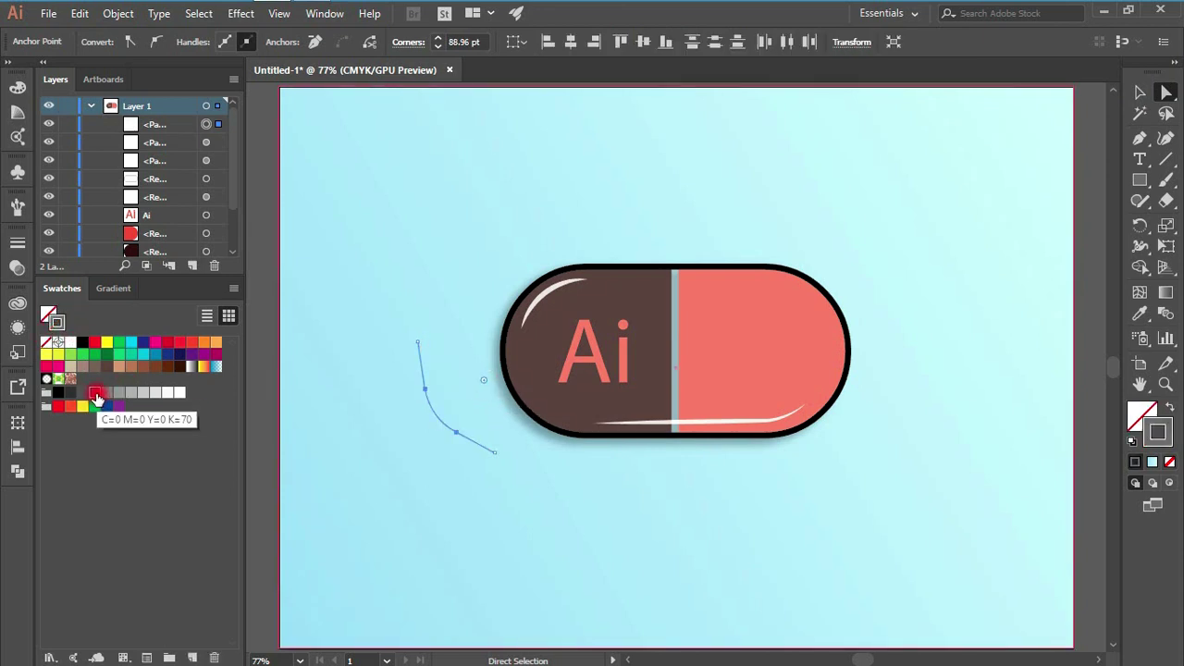
left_click(1143, 90)
left_click(433, 383)
left_click(425, 381)
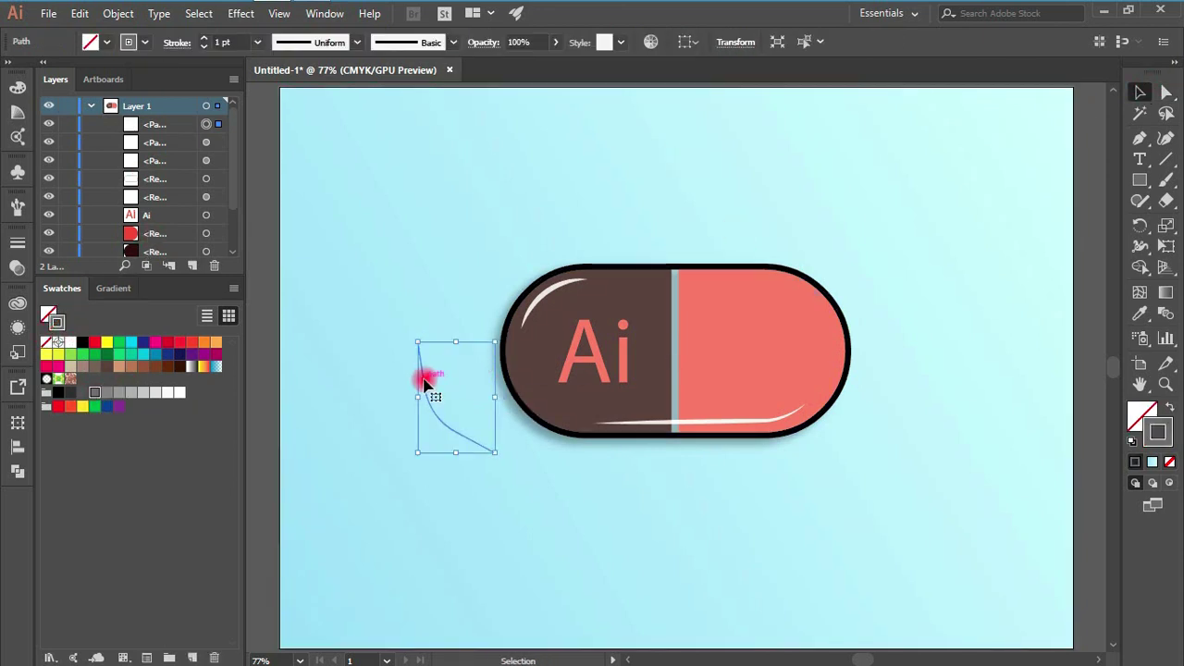
- Give the curve a 5 pt stroke with a width profile tapered at both ends
left_click(258, 42)
left_click(275, 164)
left_click(357, 42)
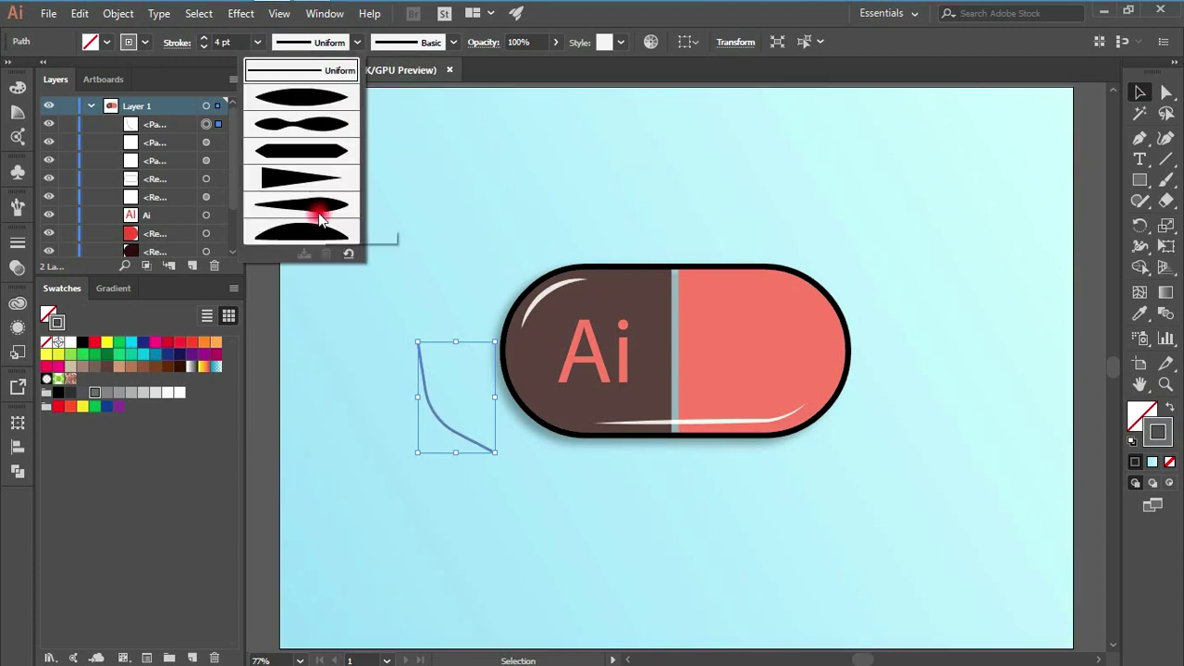
left_click(315, 96)
left_click(258, 41)
left_click(283, 200)
- Apply the Airbrush 1 style to the curve and give it a gray 4 pt stroke tapered at both ends
left_click(621, 41)
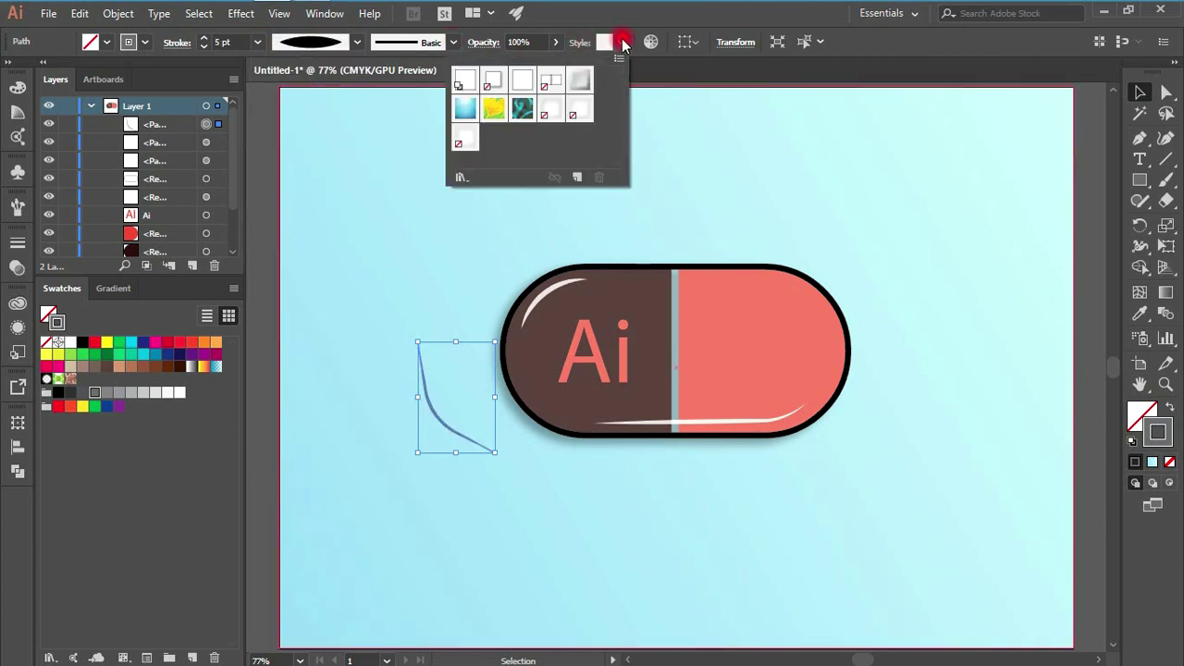
left_click(464, 146)
left_click(100, 396)
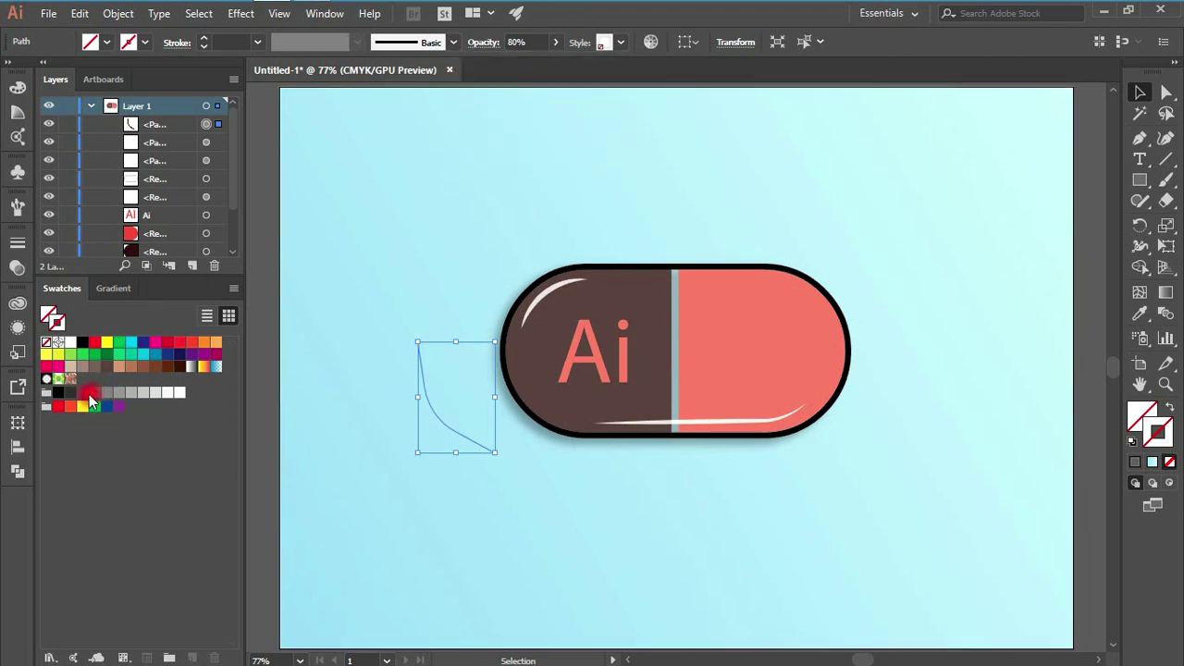
left_click(106, 394)
left_click(259, 42)
left_click(269, 174)
left_click(325, 44)
left_click(312, 124)
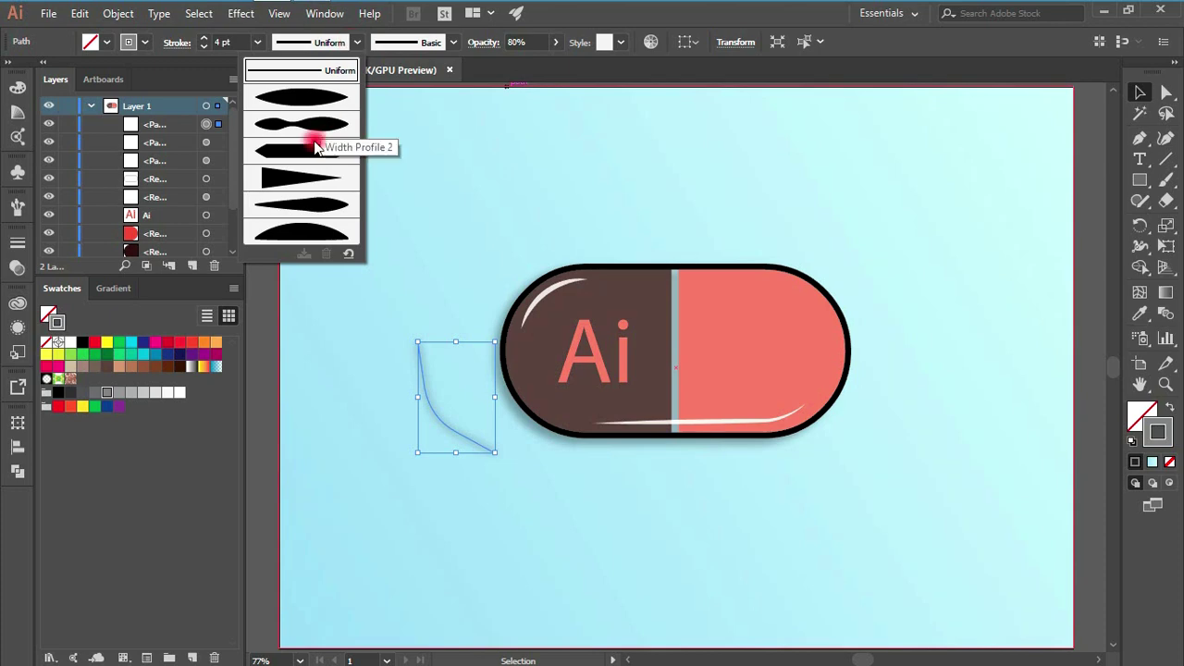
left_click(302, 476)
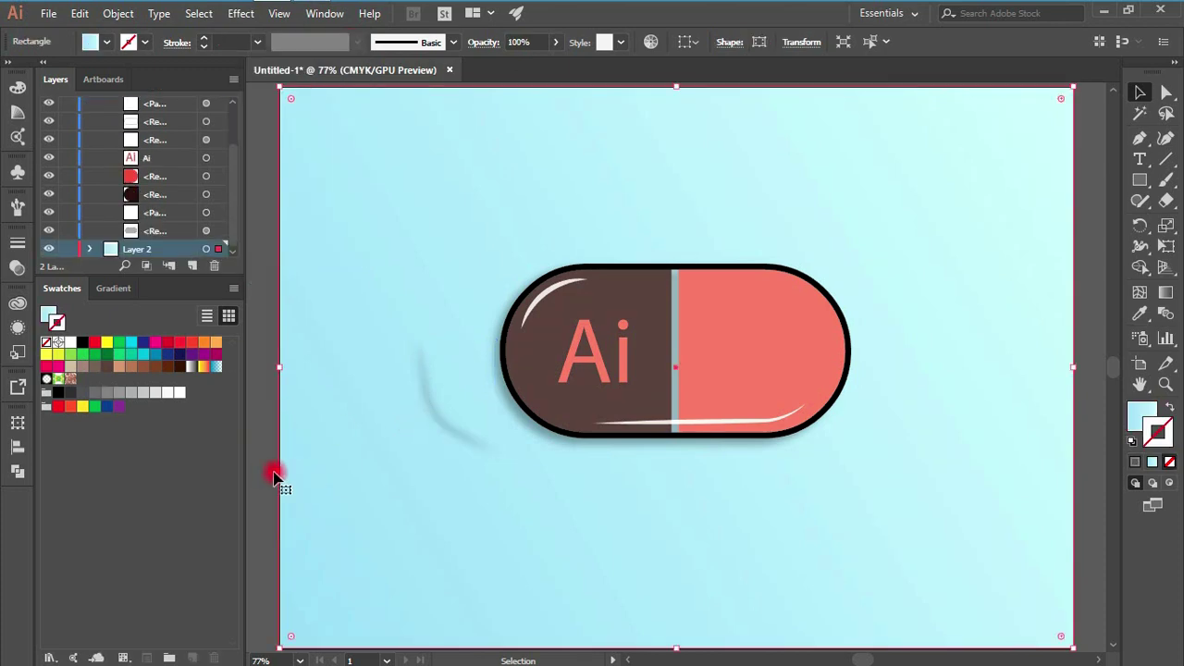
- Move the blurred curve closer to the pill's lower-left end and lower its opacity to 47%
left_click_drag(435, 418, 454, 434)
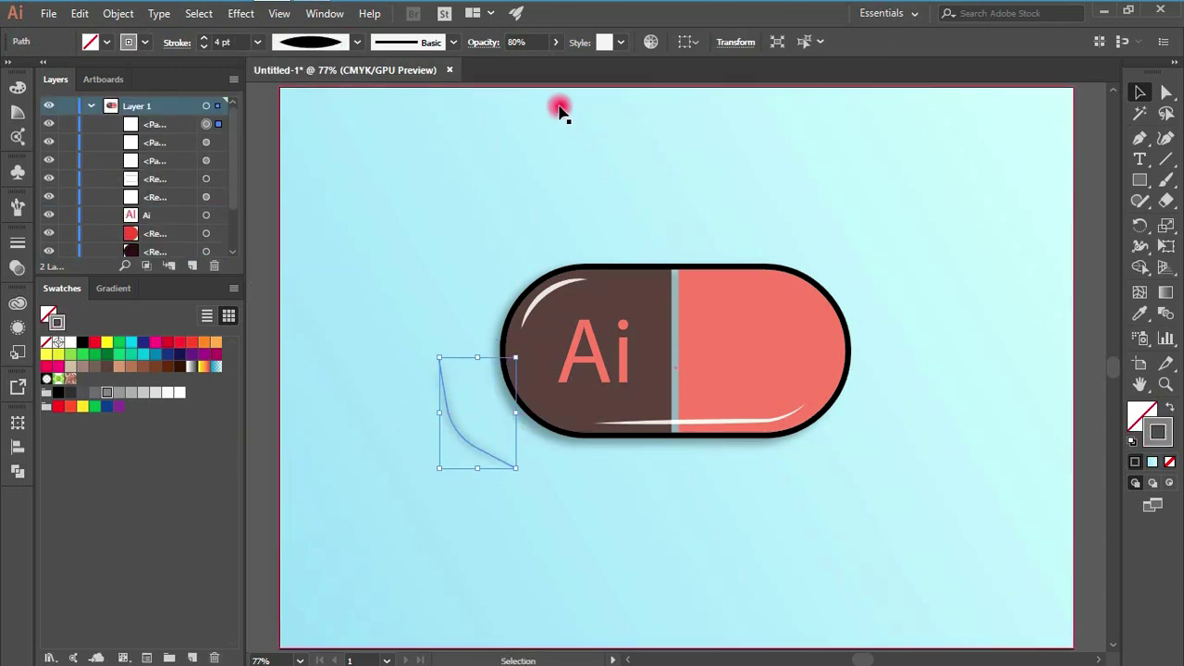
left_click(563, 43)
left_click_drag(540, 63, 519, 65)
left_click(256, 215)
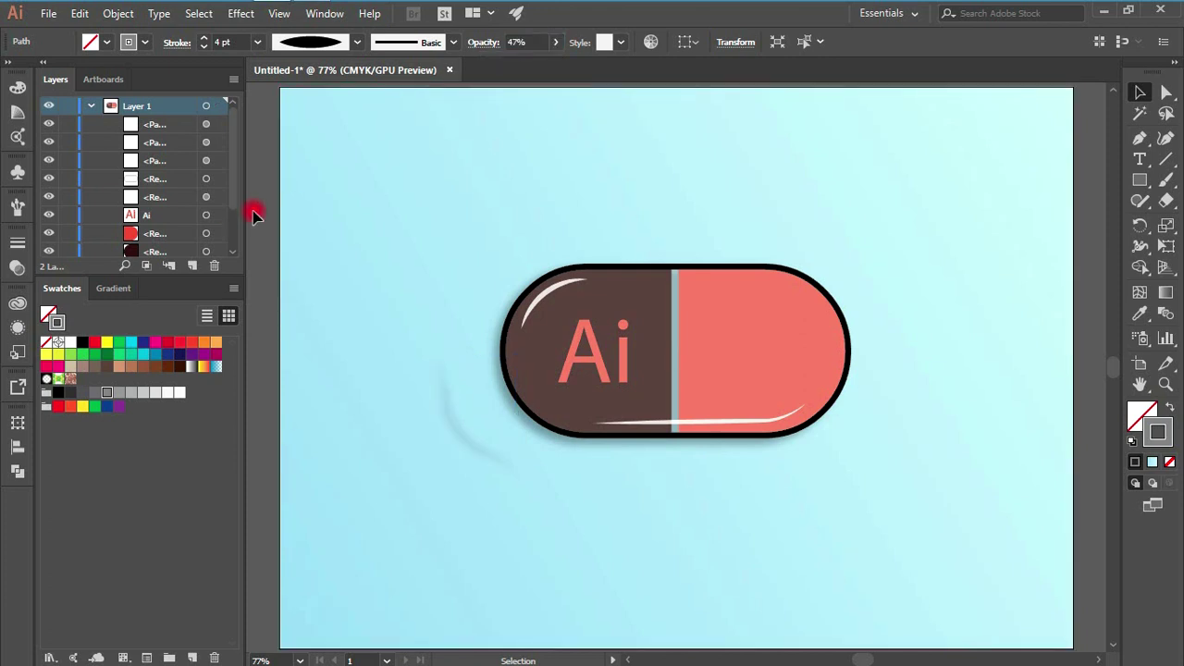
- Round the blurred curve's bend further and rotate the curve slightly clockwise
left_click(461, 426)
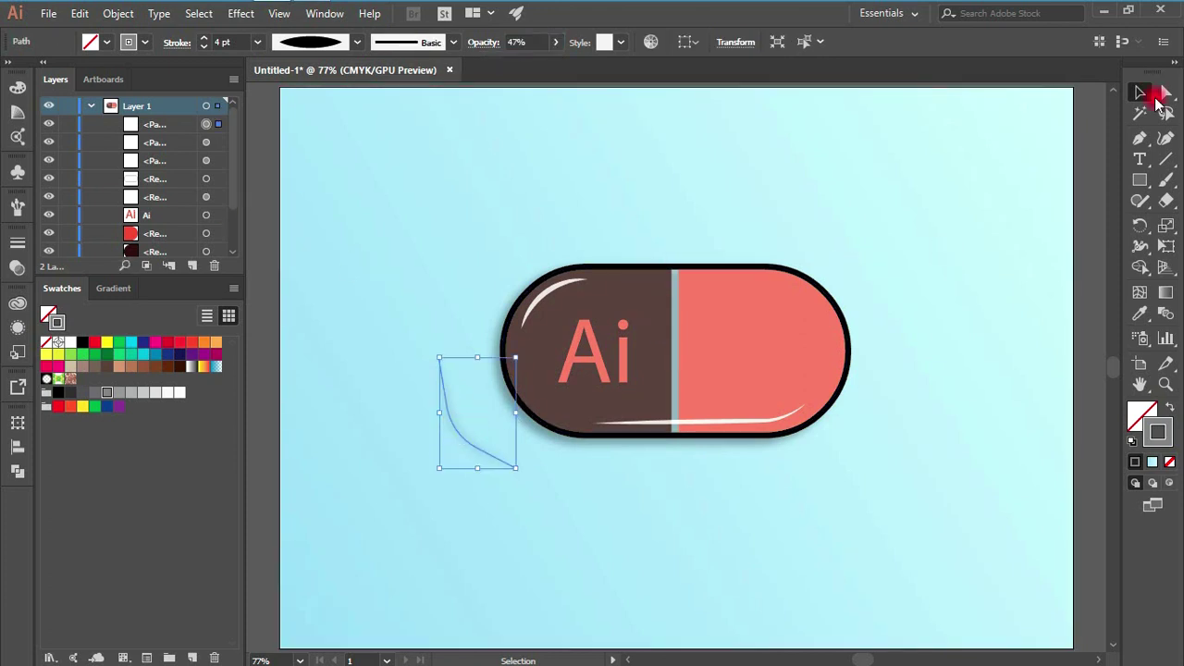
left_click(1166, 93)
left_click_drag(474, 417, 534, 375)
left_click(989, 202)
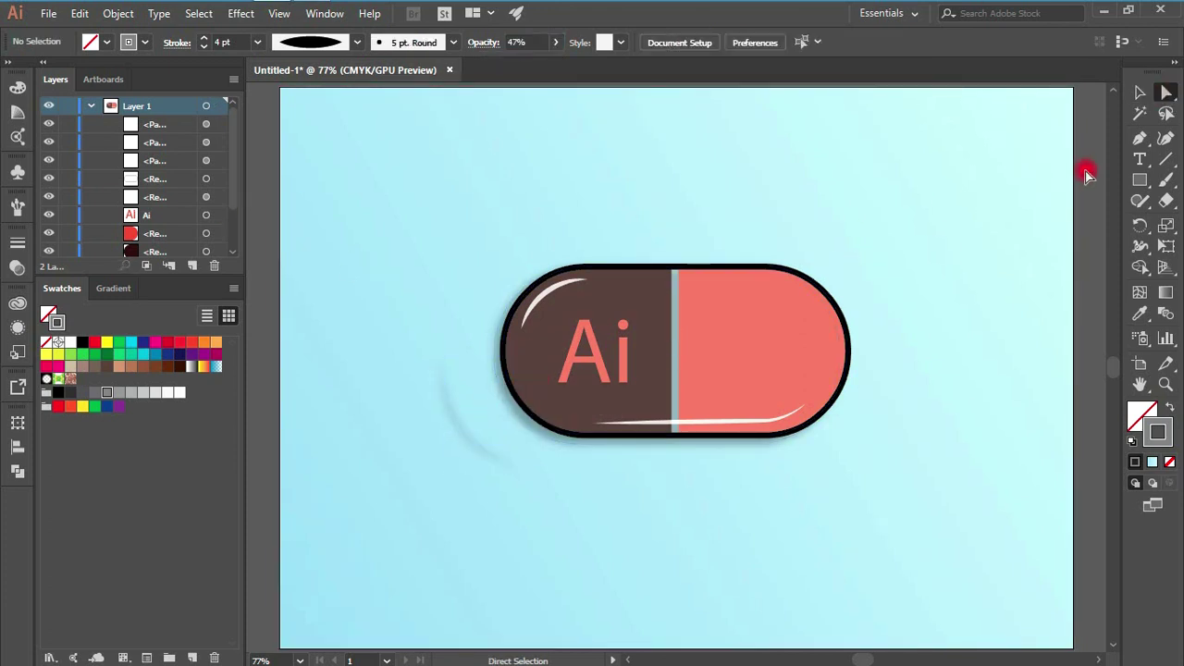
left_click(468, 431)
left_click(1137, 93)
left_click_drag(521, 470, 523, 476)
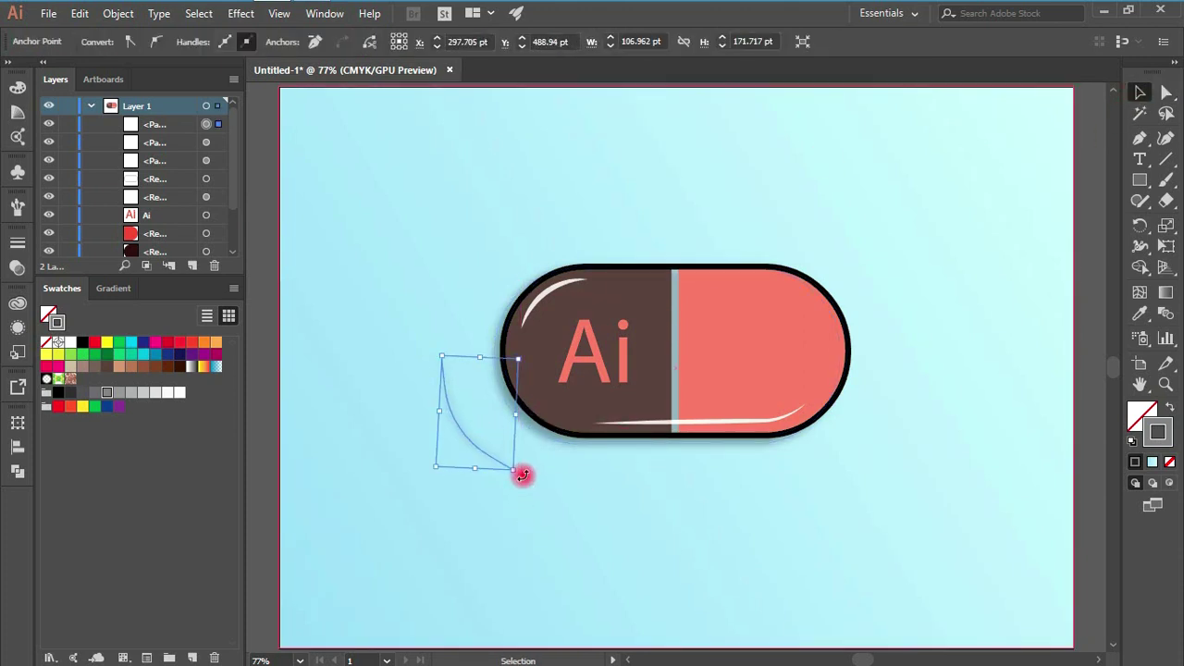
left_click(1083, 216)
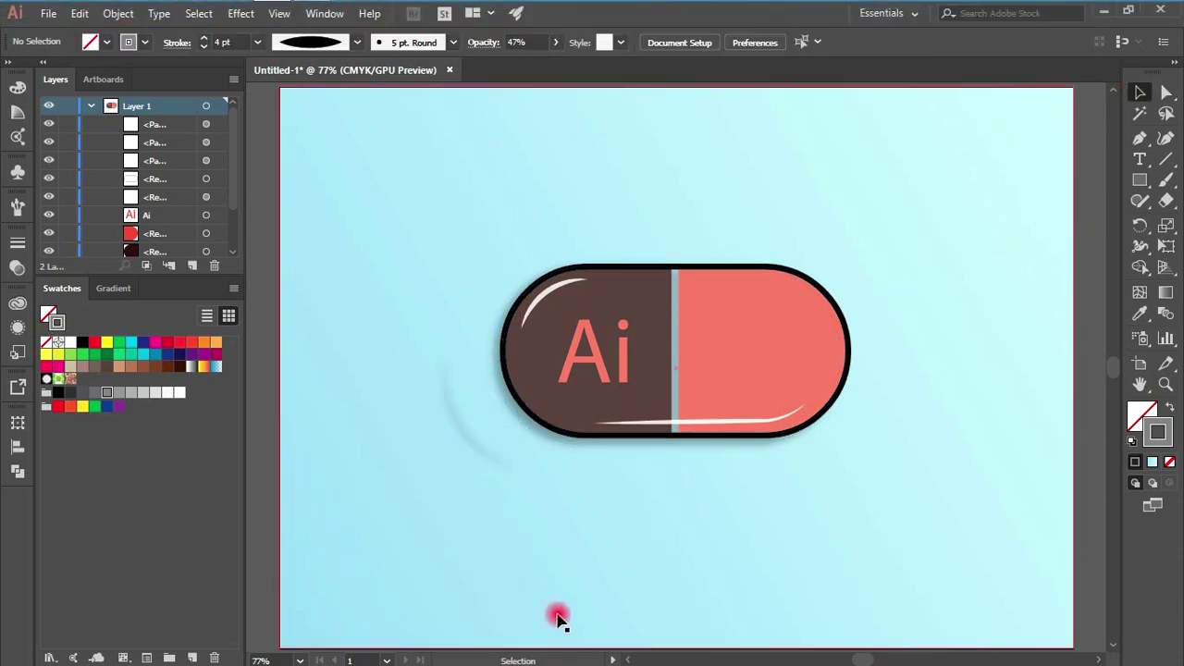